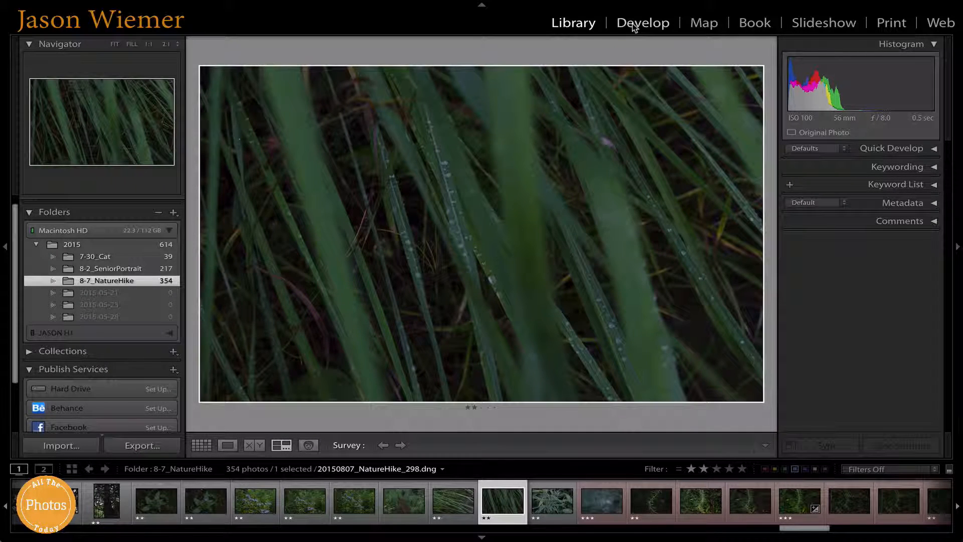
- Open the selected grass photo in the Develop module, hide the filmstrip, and set Exposure to +1.35 and Contrast to +35
{"action": "left_click", "coordinate": [634, 28]}
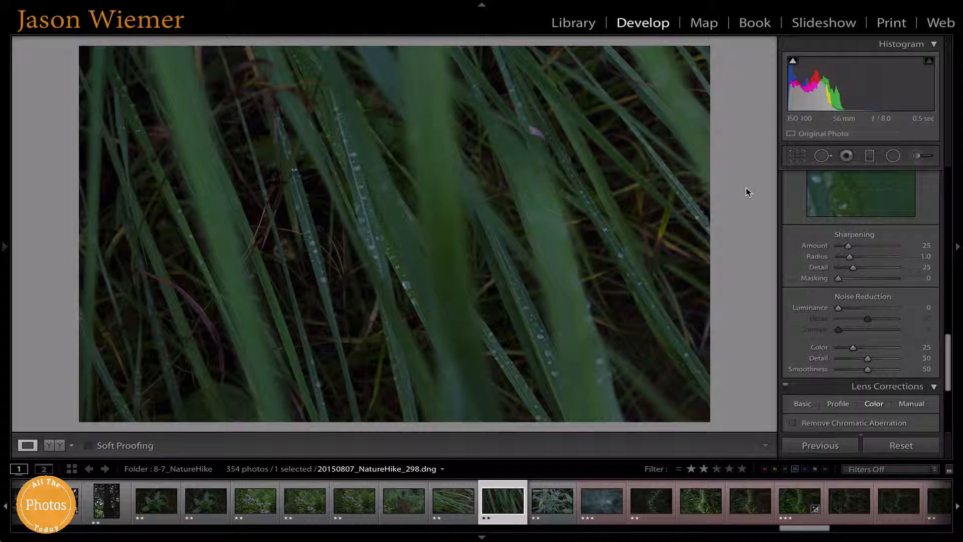
{"action": "scroll", "coordinate": [894, 256], "scroll_direction": "up", "scroll_amount": 10}
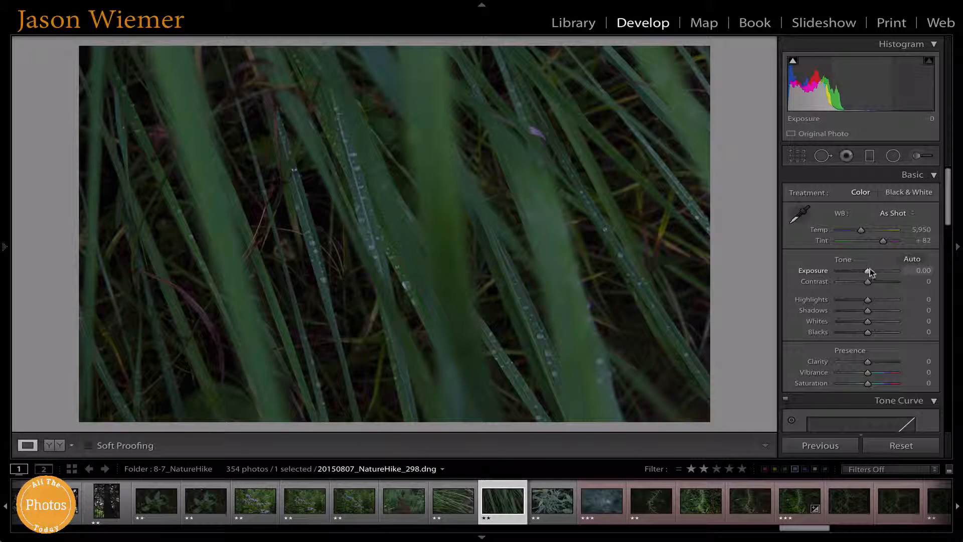
{"action": "left_click_drag", "start_coordinate": [873, 271], "coordinate": [875, 273]}
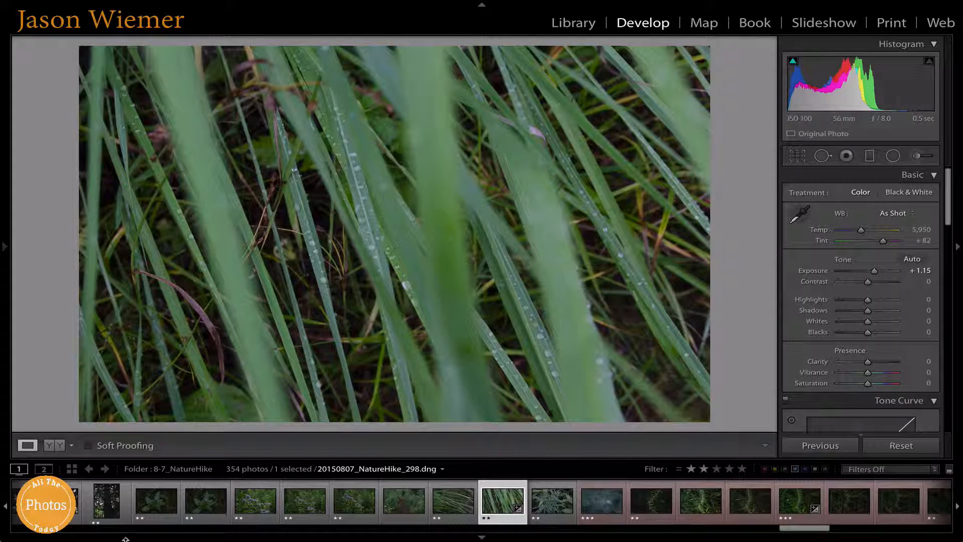
{"action": "left_click", "coordinate": [483, 538]}
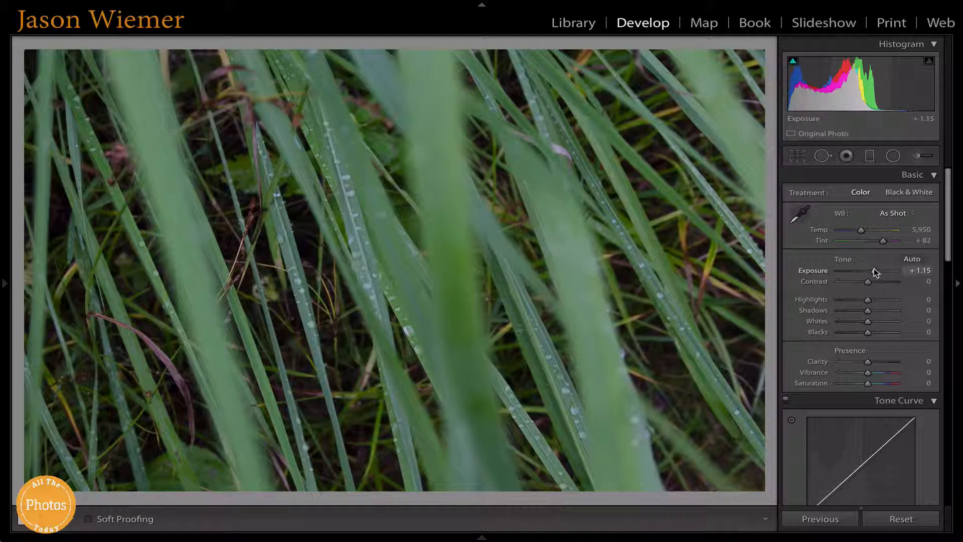
{"action": "left_click_drag", "start_coordinate": [874, 272], "coordinate": [876, 271]}
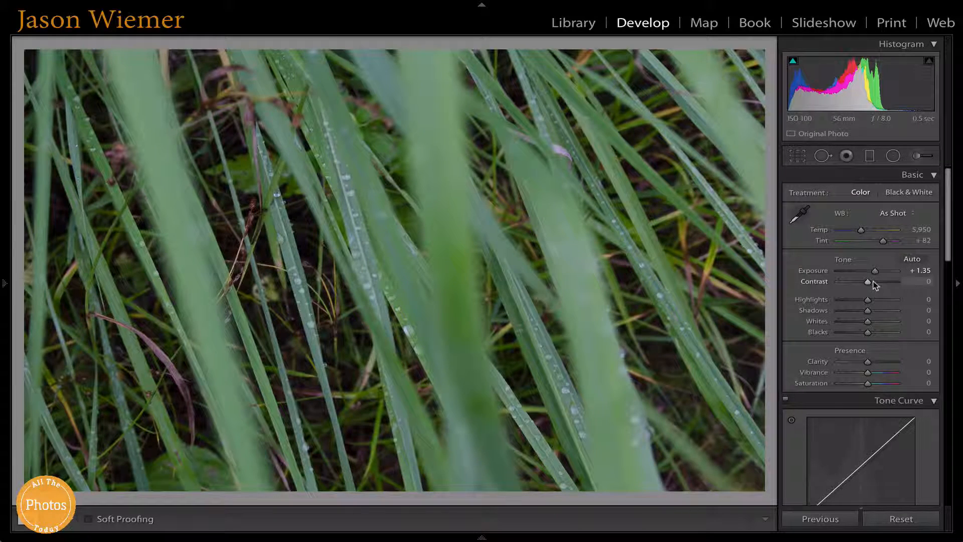
{"action": "left_click_drag", "start_coordinate": [869, 284], "coordinate": [879, 283]}
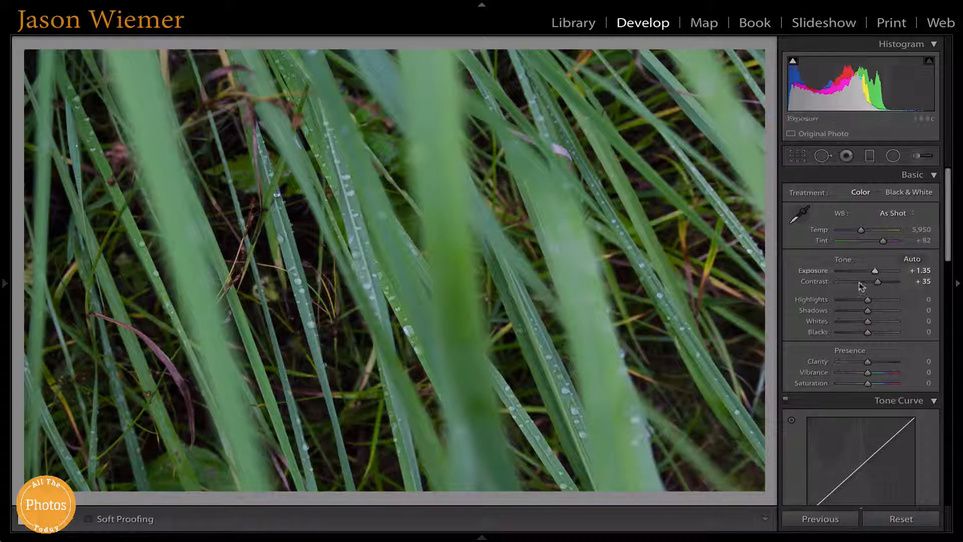
- Set the photo's Highlights to +6, Shadows to +31, Whites to +22 and Blacks to +7
{"action": "scroll", "coordinate": [861, 288], "scroll_direction": "down", "scroll_amount": 1}
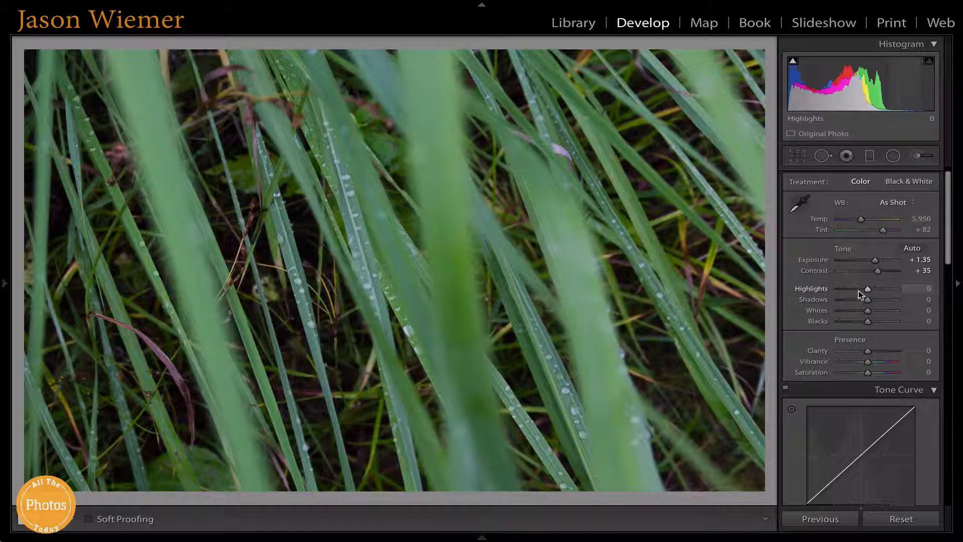
{"action": "scroll", "coordinate": [859, 292], "scroll_direction": "down", "scroll_amount": 2}
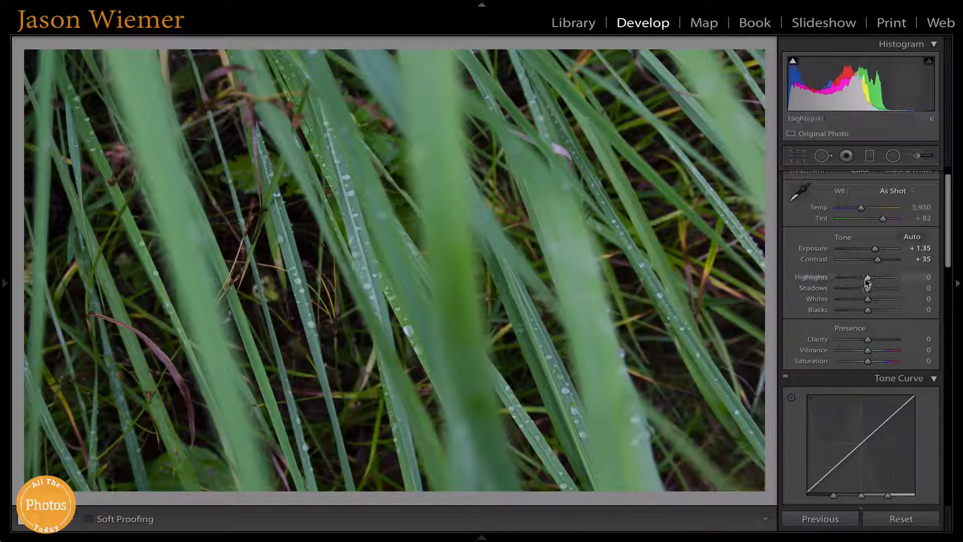
{"action": "mouse_move", "coordinate": [869, 282]}
{"action": "left_mouse_down"}
{"action": "mouse_move", "coordinate": [860, 284]}
{"action": "mouse_move", "coordinate": [876, 293]}
{"action": "mouse_move", "coordinate": [859, 290]}
{"action": "mouse_move", "coordinate": [876, 293]}
{"action": "mouse_move", "coordinate": [841, 299]}
{"action": "mouse_move", "coordinate": [889, 300]}
{"action": "mouse_move", "coordinate": [876, 299]}
{"action": "left_mouse_up"}
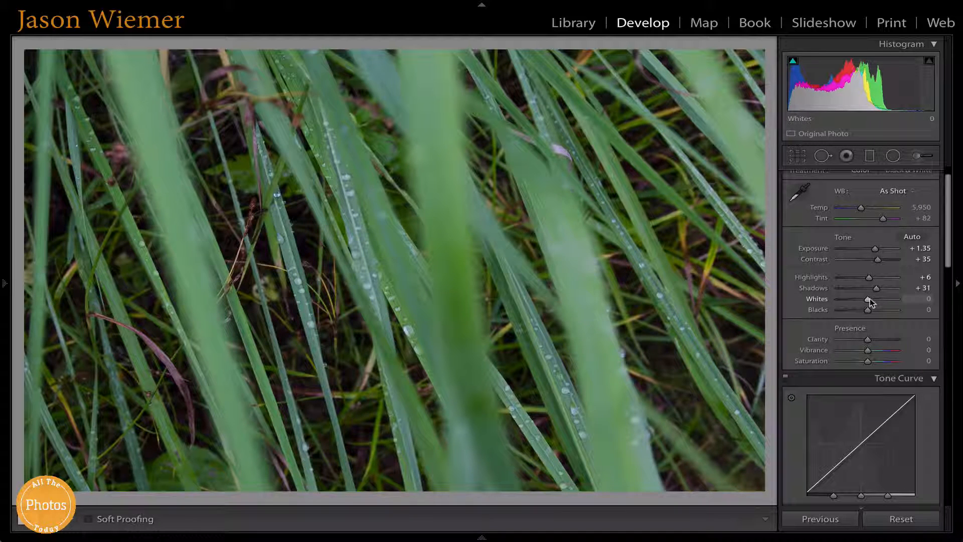
{"action": "key", "text": "alt"}
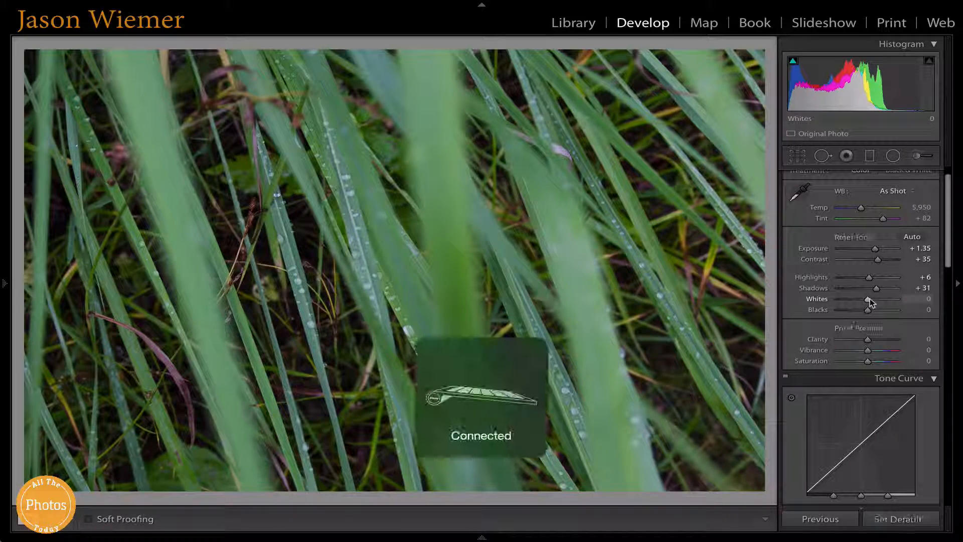
{"action": "key", "text": "alt"}
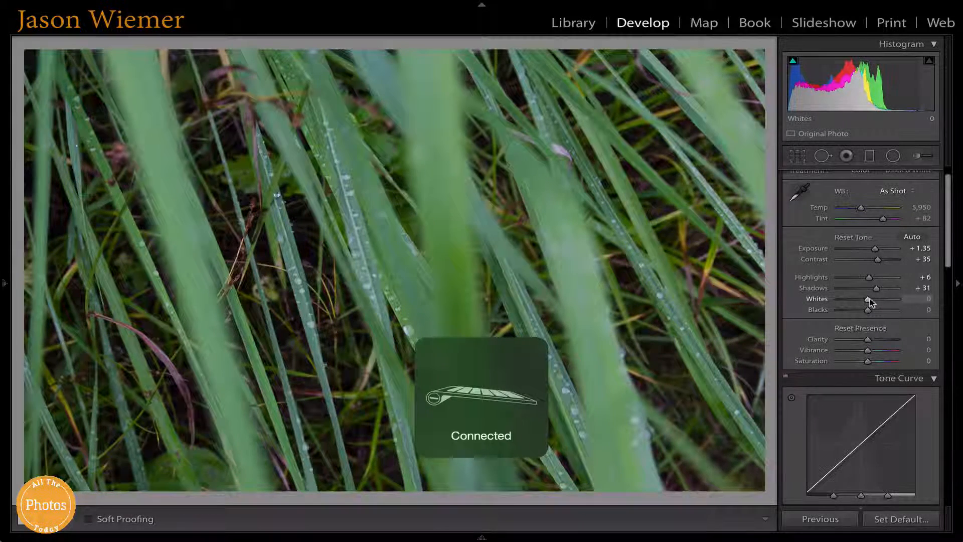
{"action": "left_click_drag", "start_coordinate": [870, 299], "coordinate": [876, 300]}
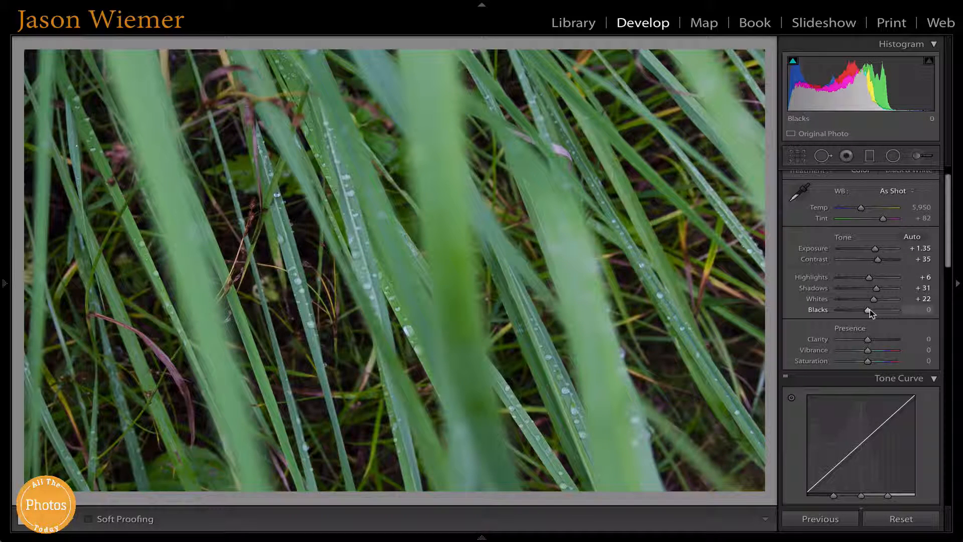
{"action": "key", "text": "alt"}
{"action": "left_click_drag", "start_coordinate": [870, 309], "coordinate": [871, 310]}
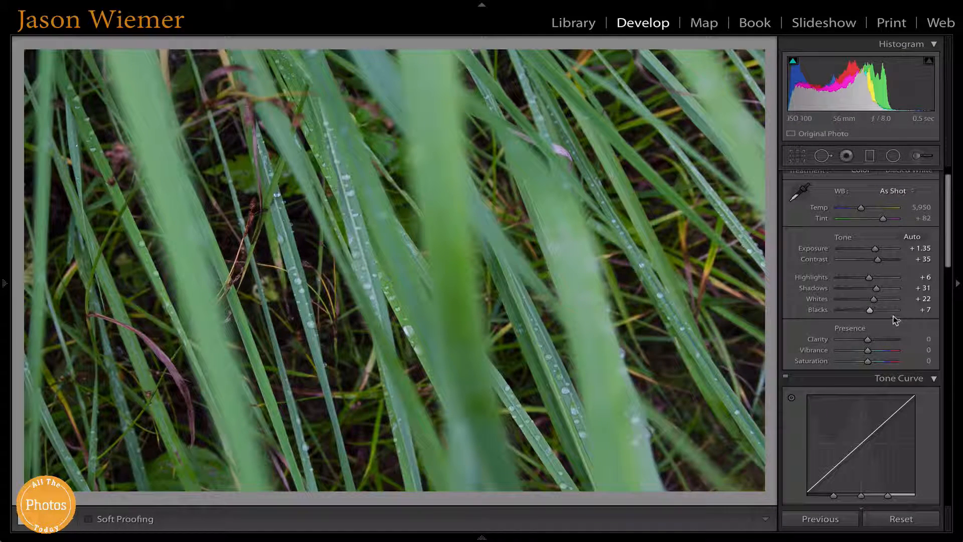
- Raise the photo's Clarity to +15, Vibrance to +20 and Saturation to +17
{"action": "scroll", "coordinate": [893, 317], "scroll_direction": "down", "scroll_amount": 2}
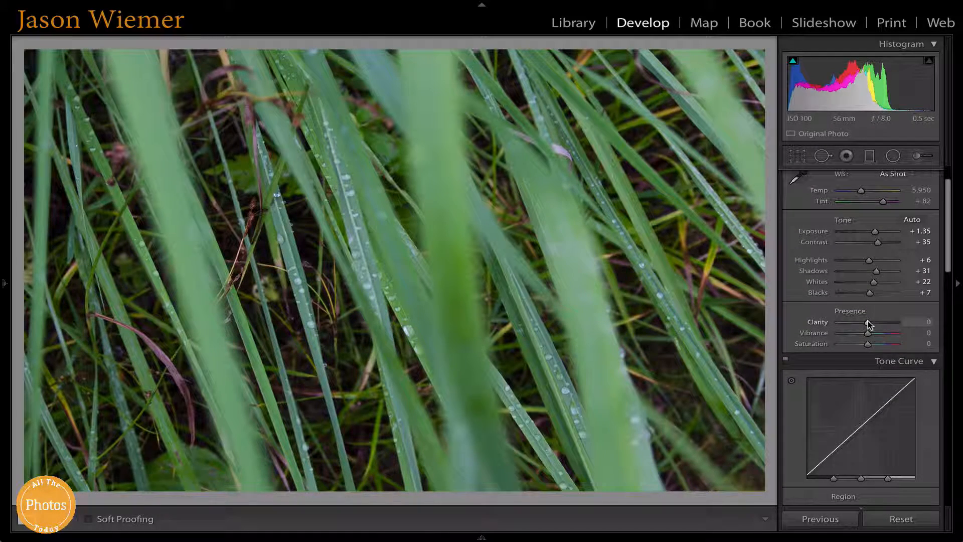
{"action": "left_click_drag", "start_coordinate": [869, 324], "coordinate": [873, 326]}
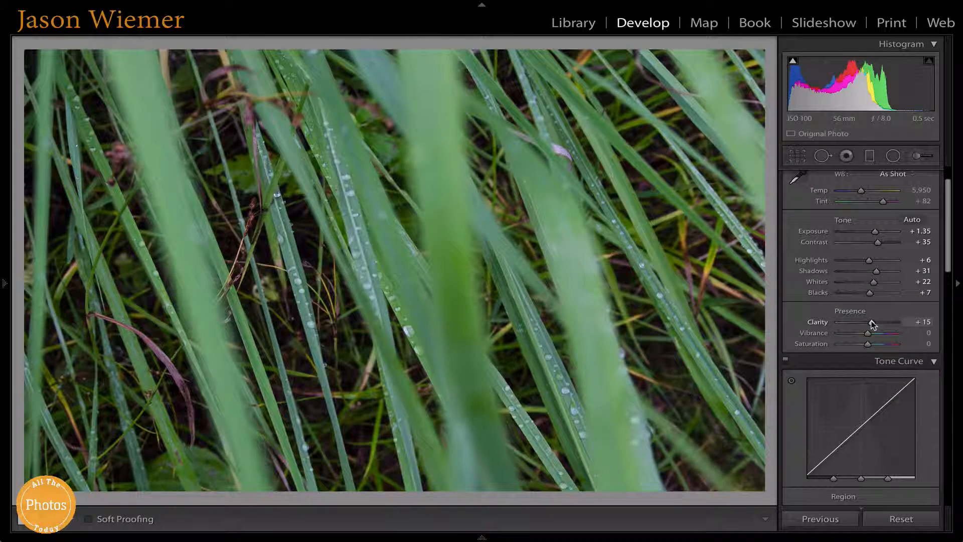
{"action": "left_click_drag", "start_coordinate": [869, 333], "coordinate": [873, 335]}
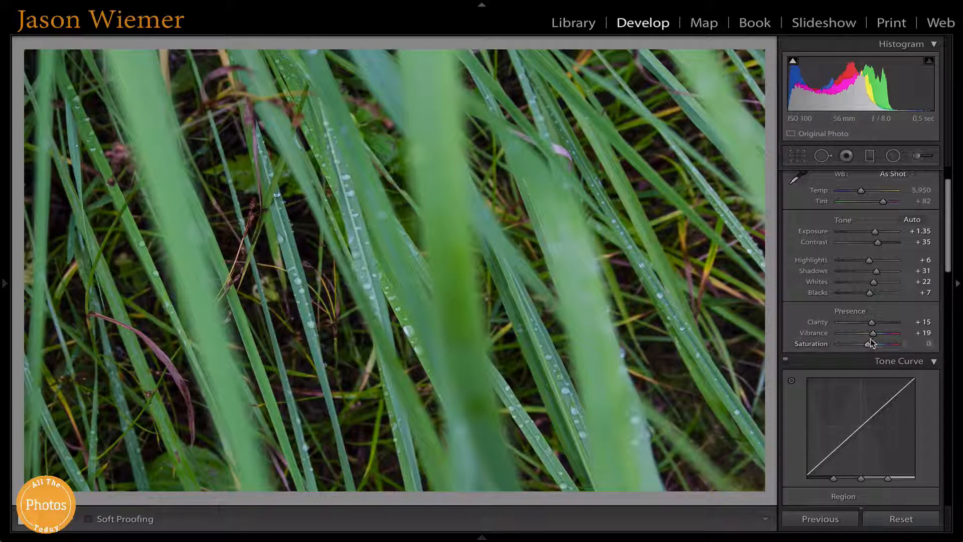
{"action": "left_click_drag", "start_coordinate": [873, 334], "coordinate": [874, 345]}
{"action": "scroll", "coordinate": [870, 311], "scroll_direction": "down", "scroll_amount": 1}
{"action": "scroll", "coordinate": [871, 303], "scroll_direction": "down", "scroll_amount": 1}
{"action": "scroll", "coordinate": [864, 305], "scroll_direction": "down", "scroll_amount": 2}
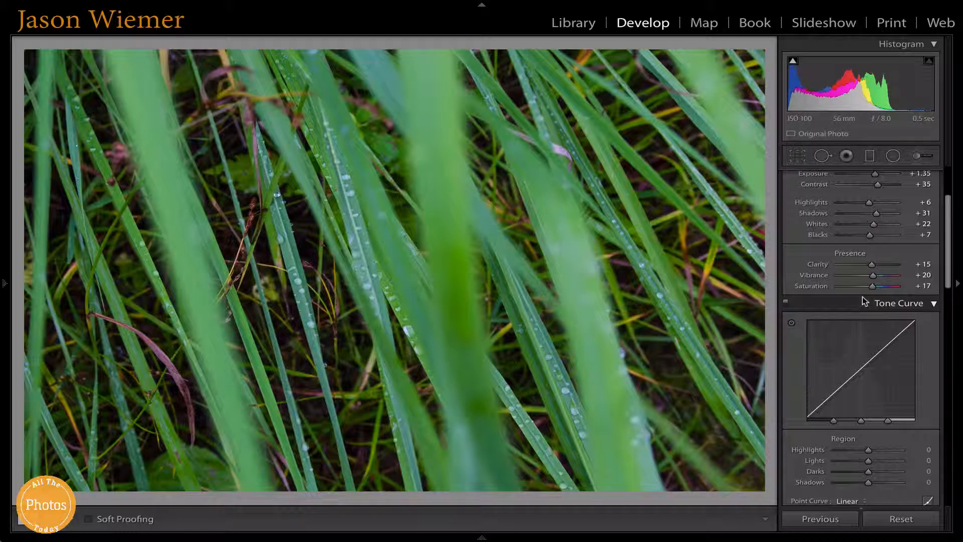
- Reduce the presence adjustments to Vibrance +16, Saturation +10 and Clarity +5
{"action": "left_click_drag", "start_coordinate": [872, 275], "coordinate": [870, 275]}
{"action": "scroll", "coordinate": [872, 286], "scroll_direction": "down", "scroll_amount": 1}
{"action": "left_click_drag", "start_coordinate": [872, 269], "coordinate": [871, 271]}
{"action": "scroll", "coordinate": [867, 275], "scroll_direction": "down", "scroll_amount": 1}
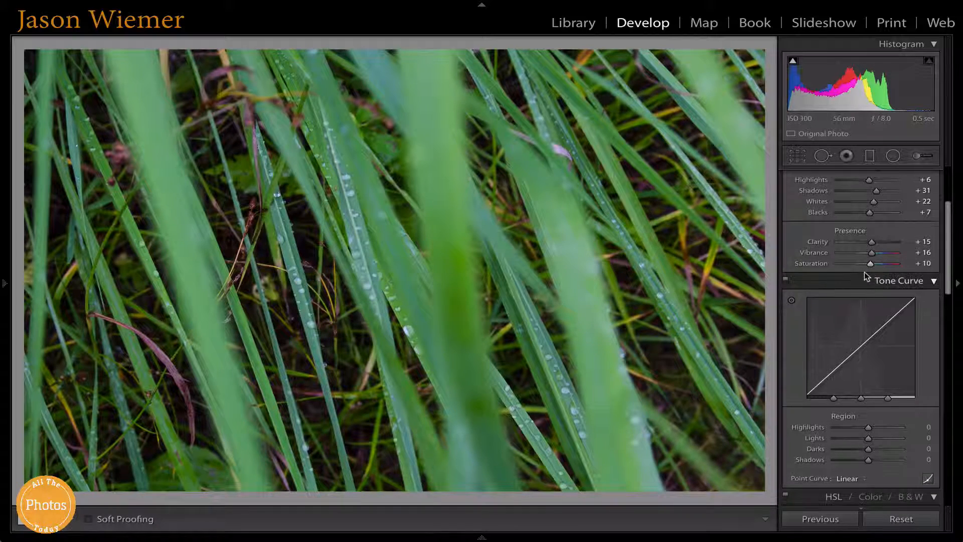
{"action": "scroll", "coordinate": [869, 256], "scroll_direction": "up", "scroll_amount": 1}
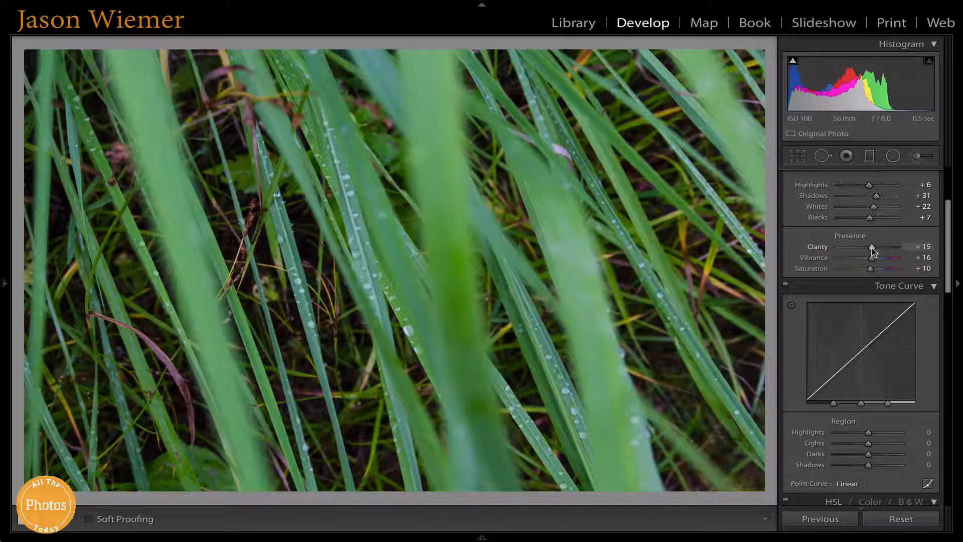
{"action": "left_click_drag", "start_coordinate": [871, 248], "coordinate": [870, 250]}
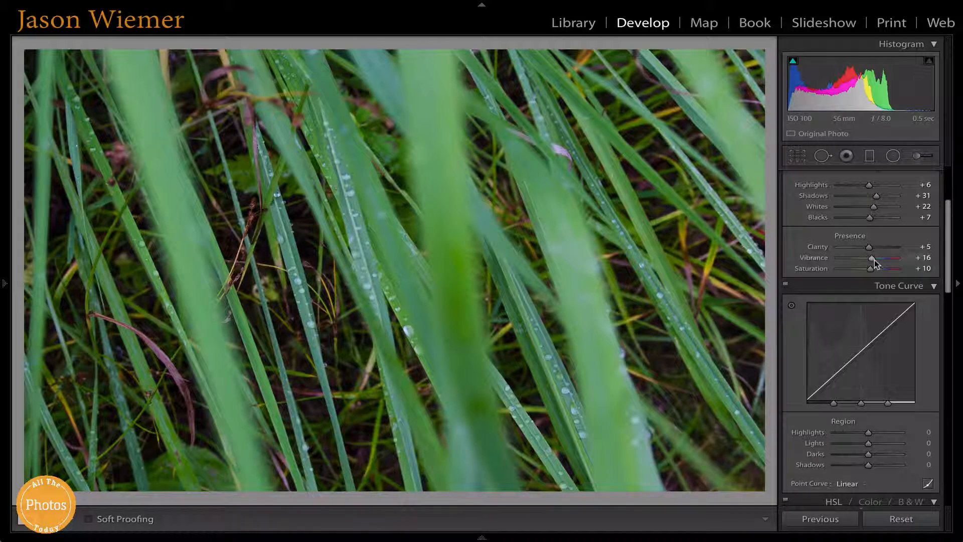
- Lower the tone curve regions, setting Highlights to -3, Lights to -6 and Darks to -7
{"action": "scroll", "coordinate": [867, 269], "scroll_direction": "down", "scroll_amount": 6}
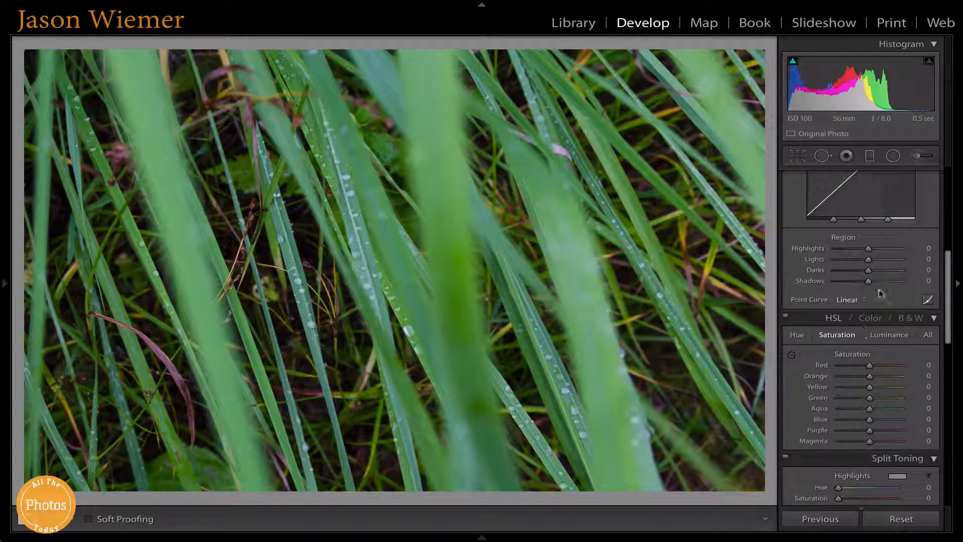
{"action": "scroll", "coordinate": [872, 257], "scroll_direction": "up", "scroll_amount": 1}
{"action": "scroll", "coordinate": [872, 257], "scroll_direction": "up", "scroll_amount": 2}
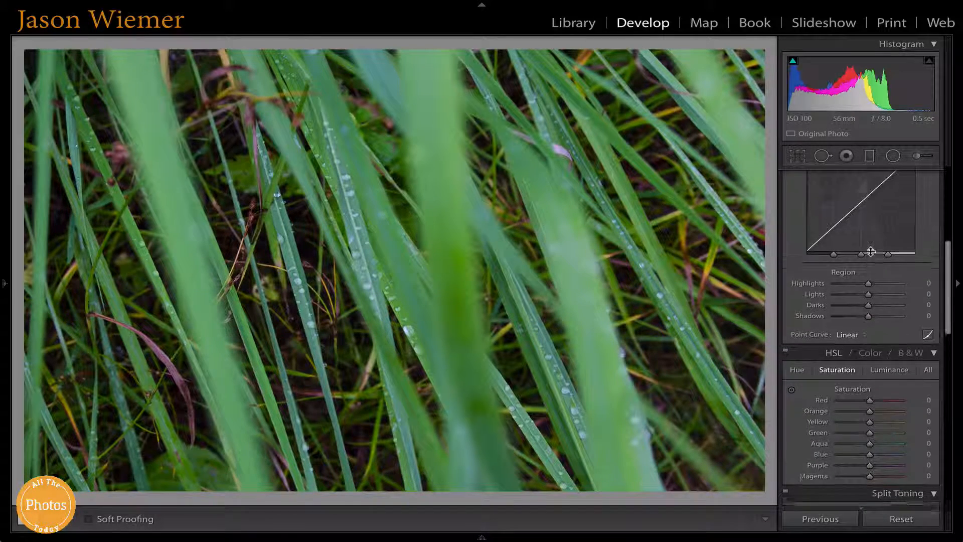
{"action": "left_click_drag", "start_coordinate": [869, 324], "coordinate": [866, 348]}
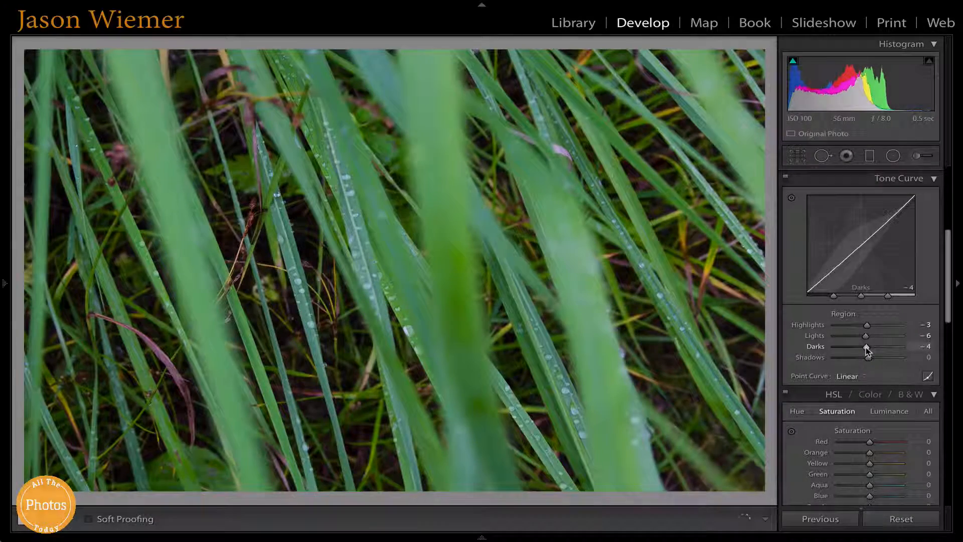
{"action": "mouse_move", "coordinate": [871, 348]}
{"action": "left_mouse_down"}
{"action": "mouse_move", "coordinate": [857, 361]}
{"action": "mouse_move", "coordinate": [866, 362]}
{"action": "left_mouse_up"}
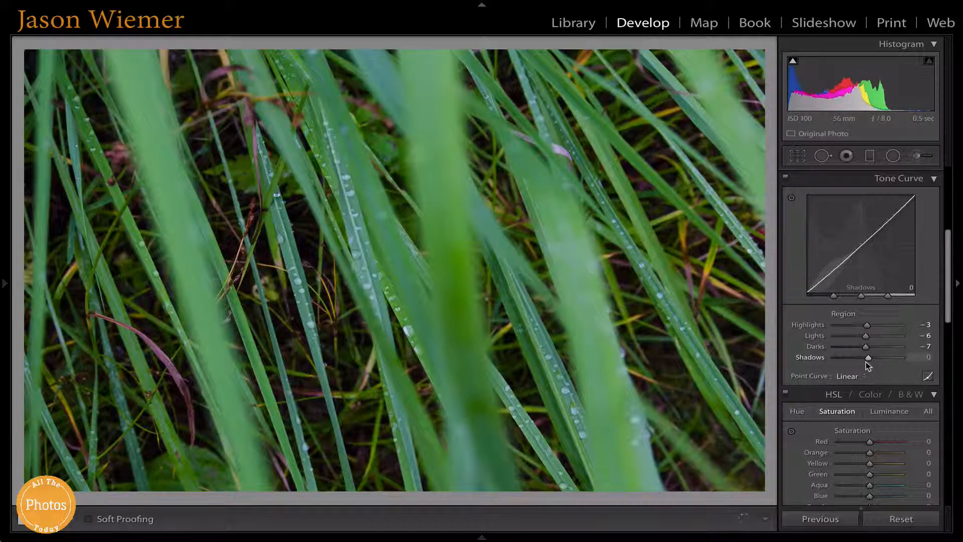
- Adjust the HSL saturation of individual colours: Yellow to -51, Green to +16 and Blue to +16
{"action": "scroll", "coordinate": [861, 352], "scroll_direction": "down", "scroll_amount": 3}
{"action": "scroll", "coordinate": [861, 347], "scroll_direction": "down", "scroll_amount": 2}
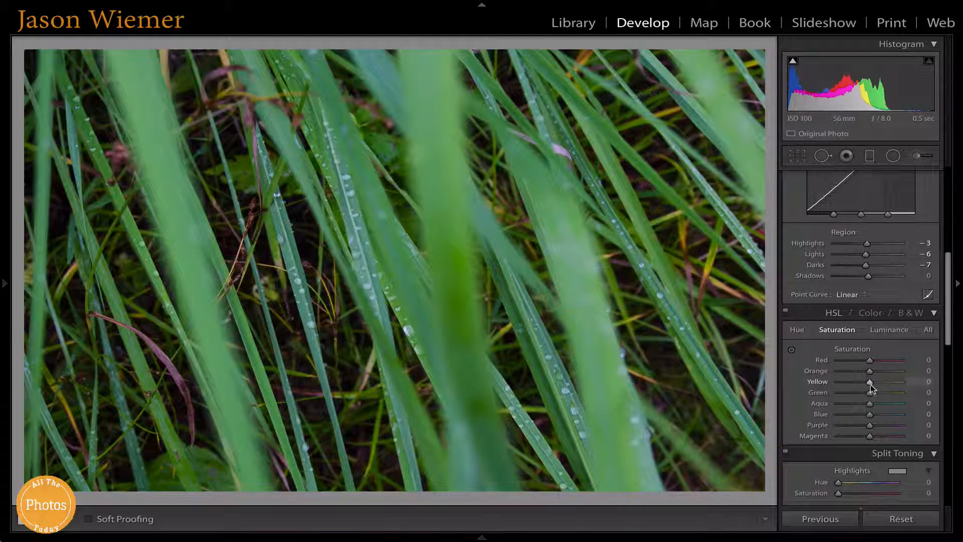
{"action": "left_click_drag", "start_coordinate": [870, 384], "coordinate": [854, 383]}
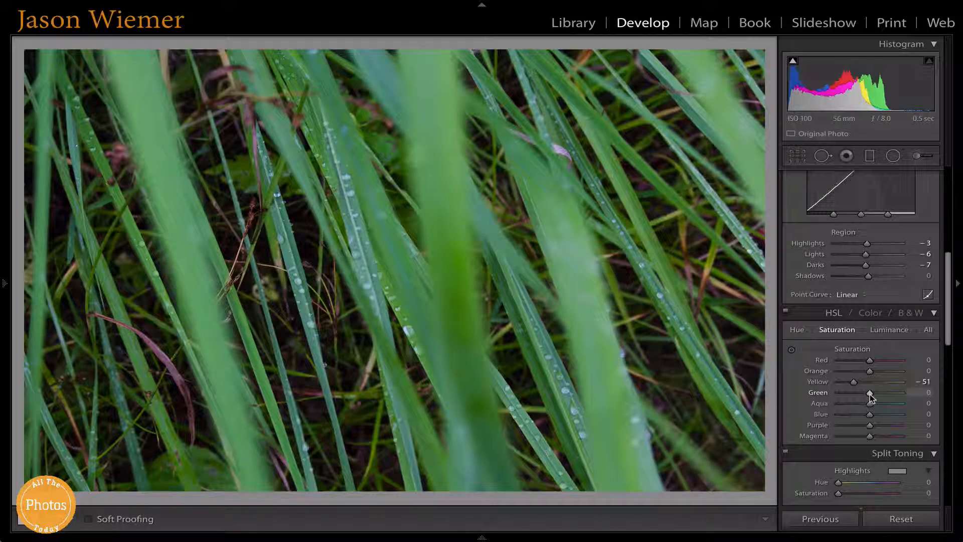
{"action": "left_click_drag", "start_coordinate": [871, 396], "coordinate": [876, 397]}
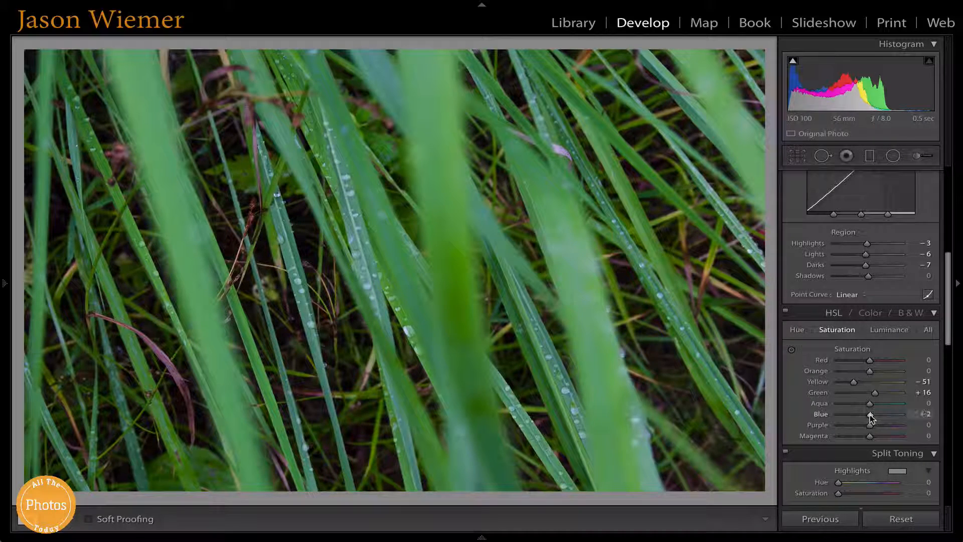
{"action": "left_click_drag", "start_coordinate": [870, 415], "coordinate": [875, 416]}
- Set the photo's Sharpening Amount to 64 in the detail adjustments
{"action": "scroll", "coordinate": [862, 404], "scroll_direction": "down", "scroll_amount": 3}
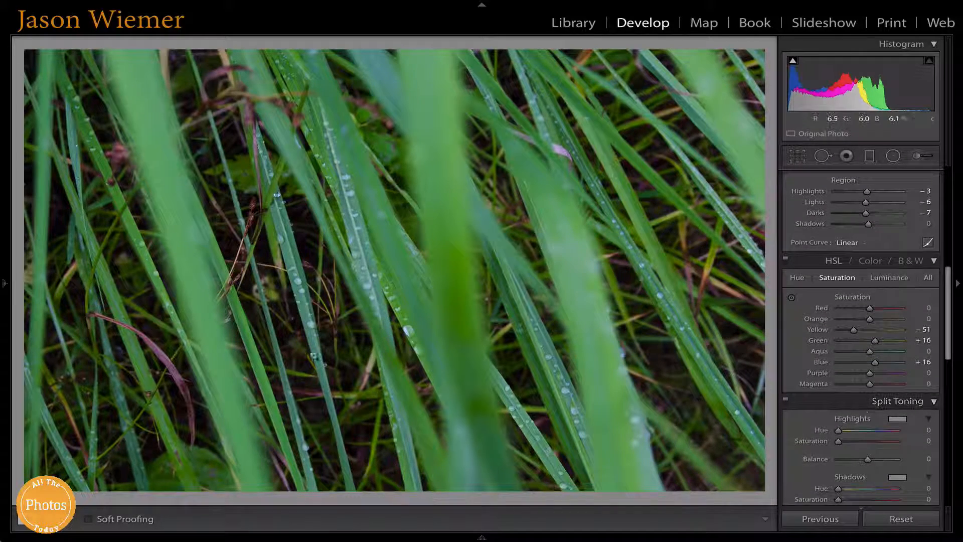
{"action": "scroll", "coordinate": [900, 393], "scroll_direction": "down", "scroll_amount": 1}
{"action": "scroll", "coordinate": [896, 394], "scroll_direction": "down", "scroll_amount": 6}
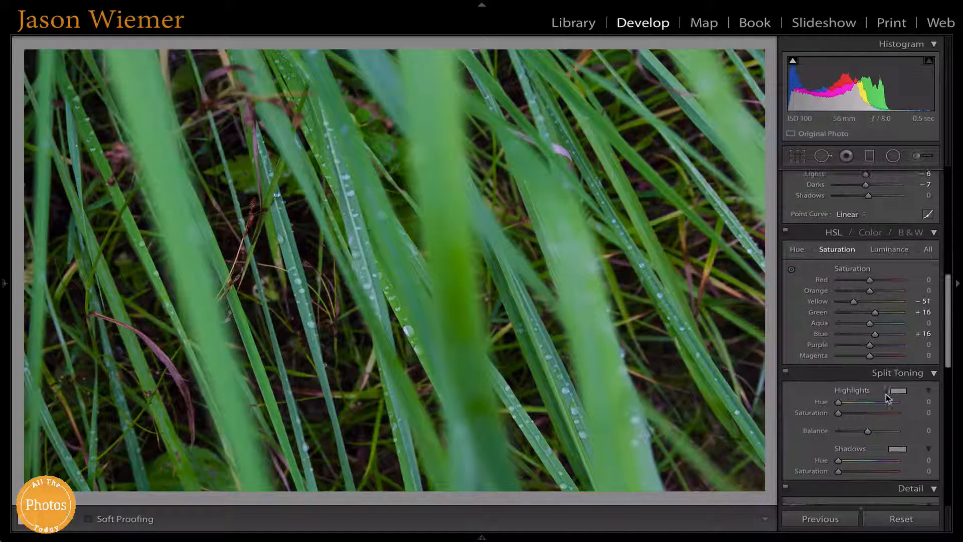
{"action": "scroll", "coordinate": [883, 395], "scroll_direction": "down", "scroll_amount": 4}
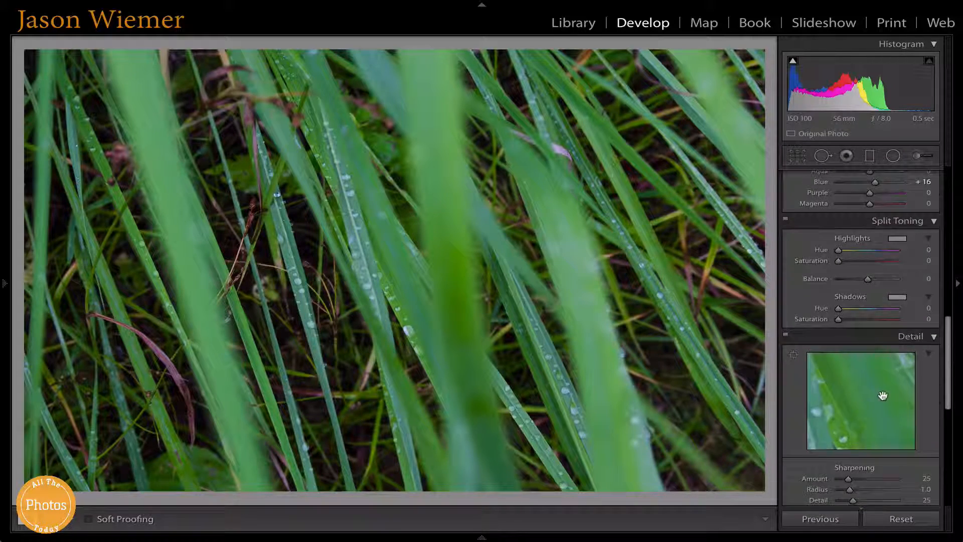
{"action": "mouse_move", "coordinate": [855, 418]}
{"action": "left_mouse_down"}
{"action": "mouse_move", "coordinate": [872, 415]}
{"action": "mouse_move", "coordinate": [863, 411]}
{"action": "left_mouse_up"}
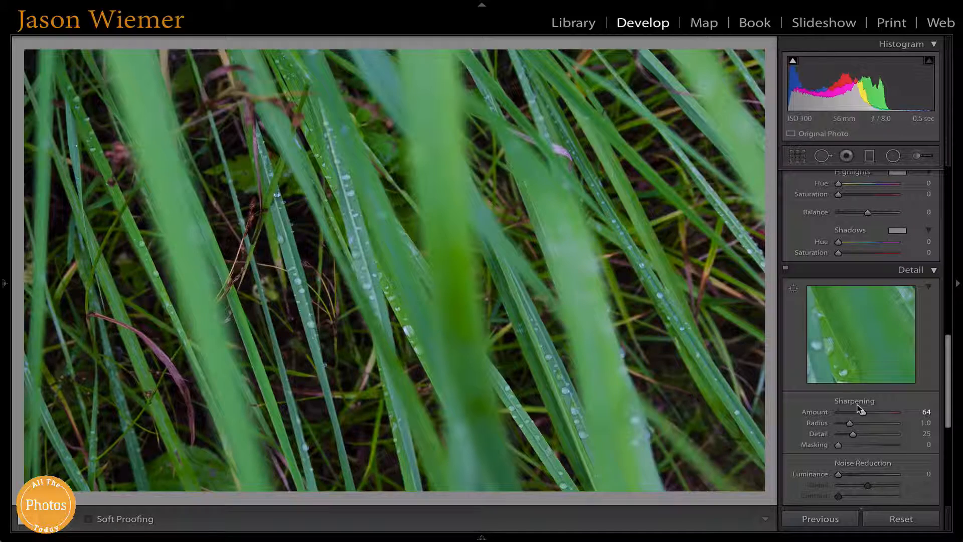
- Cool the white balance by setting Temp to 5,530 and Tint to +75
{"action": "scroll", "coordinate": [861, 388], "scroll_direction": "up", "scroll_amount": 10}
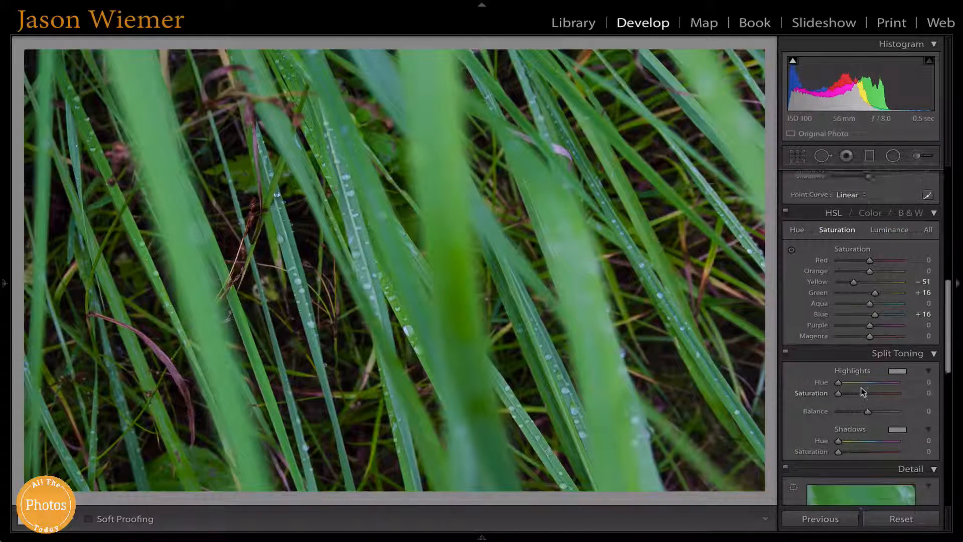
{"action": "scroll", "coordinate": [861, 388], "scroll_direction": "up", "scroll_amount": 5}
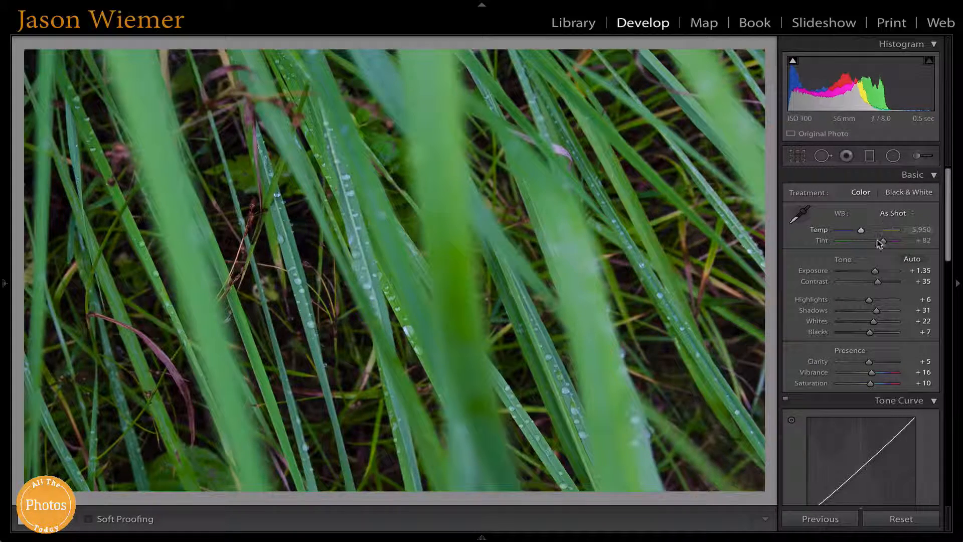
{"action": "left_click_drag", "start_coordinate": [862, 232], "coordinate": [861, 232]}
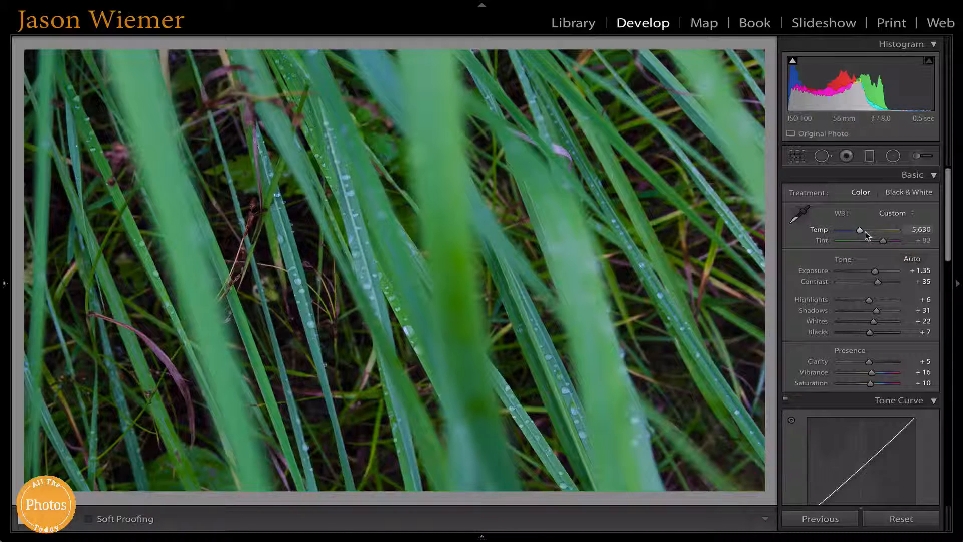
{"action": "left_click_drag", "start_coordinate": [883, 242], "coordinate": [859, 231]}
{"action": "scroll", "coordinate": [858, 236], "scroll_direction": "down", "scroll_amount": 4}
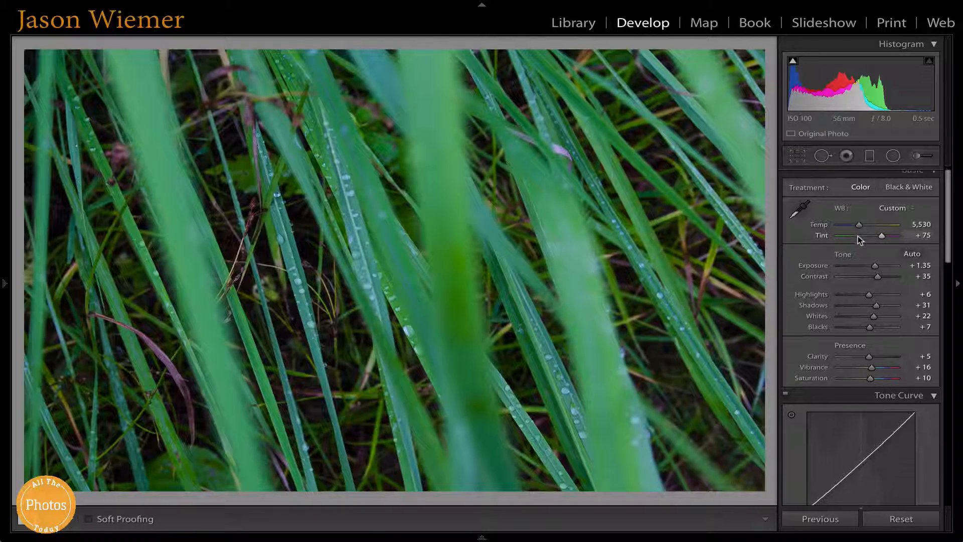
- Raise the photo's Vibrance to +20 and fine-tune the white balance Temp to 5,529
{"action": "scroll", "coordinate": [859, 243], "scroll_direction": "down", "scroll_amount": 2}
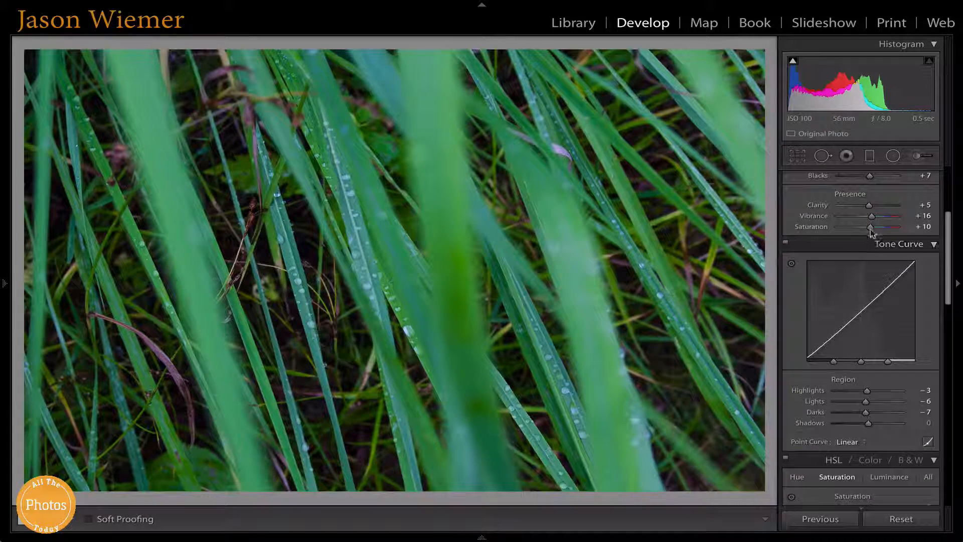
{"action": "left_click_drag", "start_coordinate": [872, 215], "coordinate": [875, 217]}
{"action": "scroll", "coordinate": [873, 221], "scroll_direction": "up", "scroll_amount": 4}
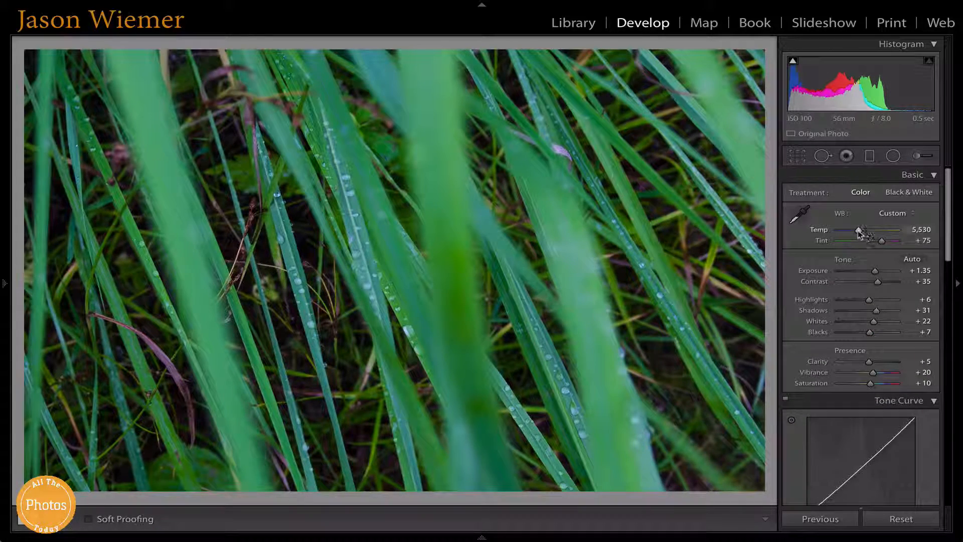
{"action": "left_click_drag", "start_coordinate": [859, 229], "coordinate": [859, 229]}
{"action": "scroll", "coordinate": [859, 230], "scroll_direction": "down", "scroll_amount": 4}
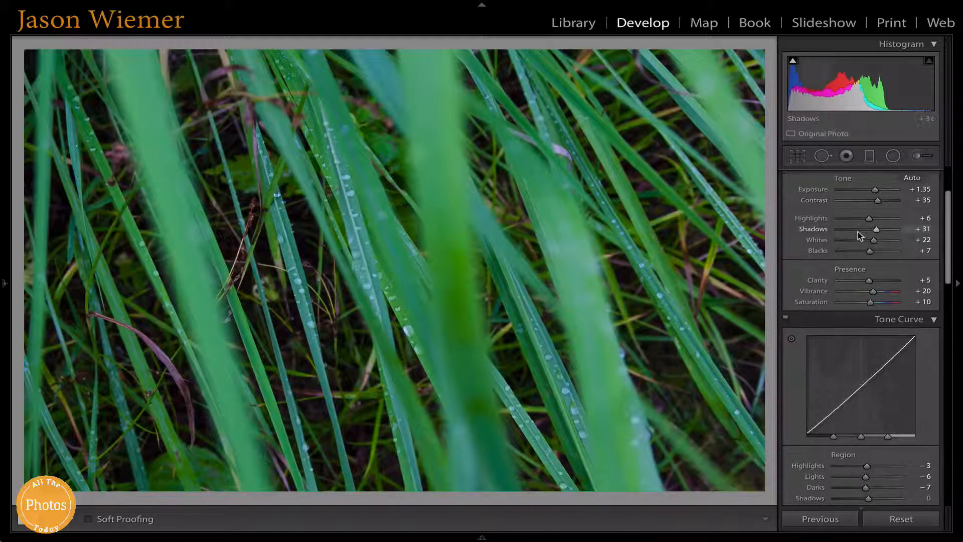
{"action": "scroll", "coordinate": [858, 235], "scroll_direction": "down", "scroll_amount": 3}
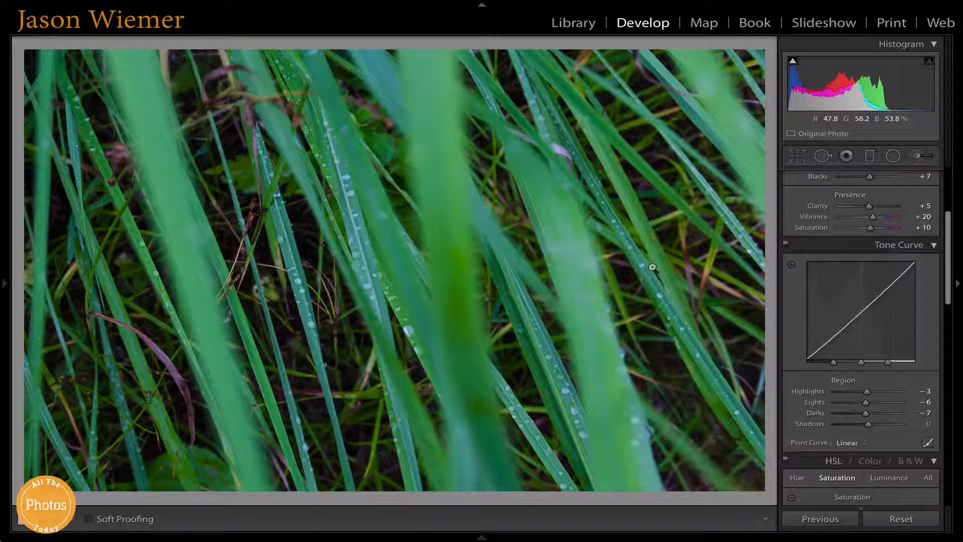
- Create a virtual copy of the edited grass photo and convert it to Black & White
{"action": "key", "text": "ctrl+apostrophe"}
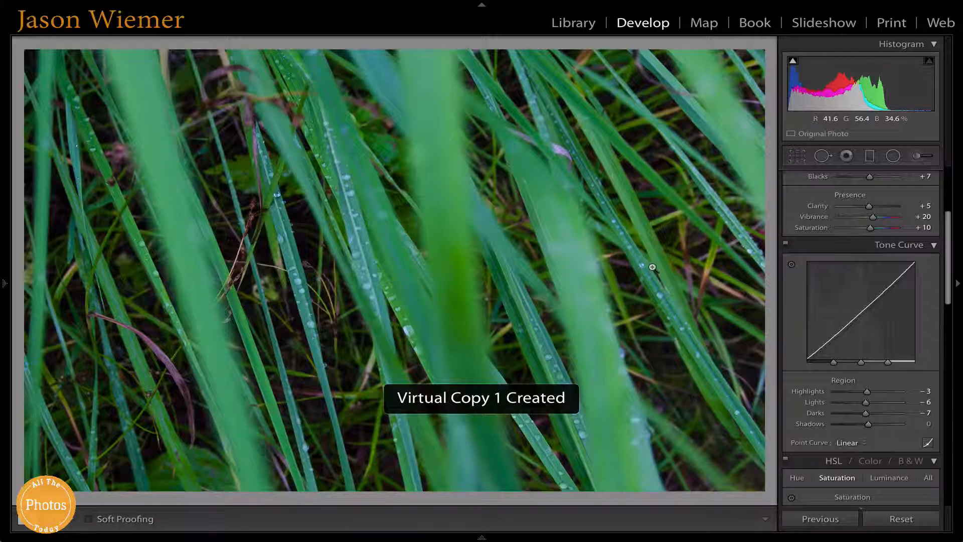
{"action": "scroll", "coordinate": [898, 291], "scroll_direction": "up", "scroll_amount": 5}
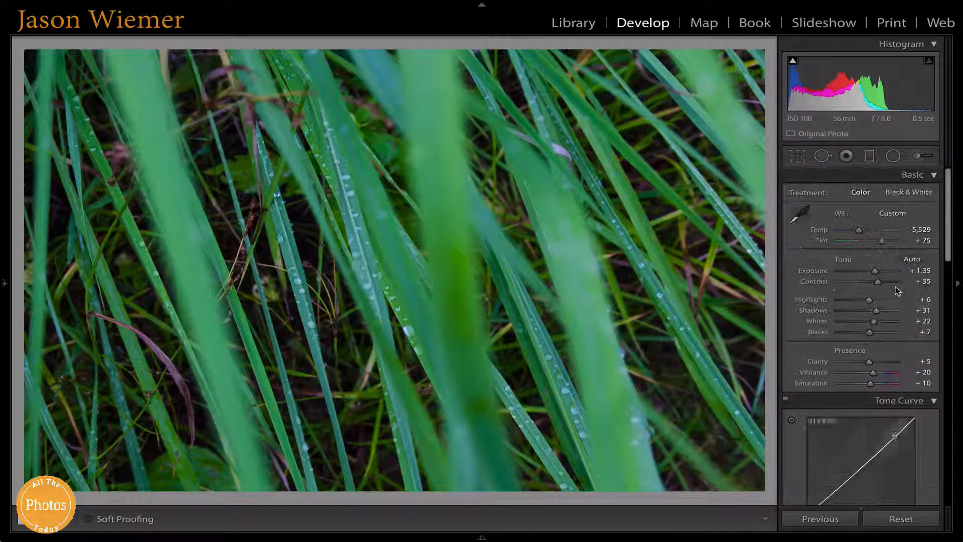
{"action": "left_click", "coordinate": [908, 193]}
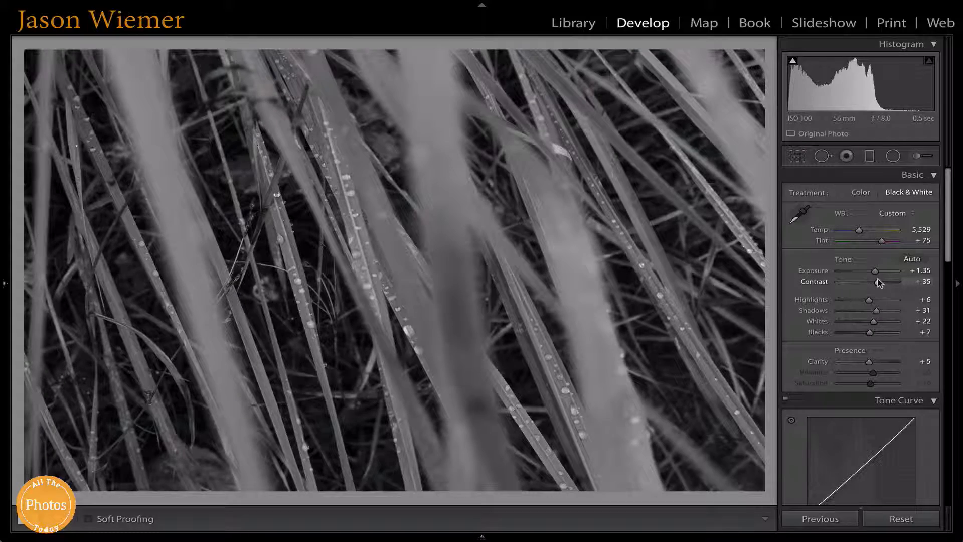
- Set the black-and-white copy's Exposure to +1.65, Contrast to +100, Highlights to -24, Shadows to -39 and Clarity to +7
{"action": "left_click_drag", "start_coordinate": [877, 279], "coordinate": [856, 312]}
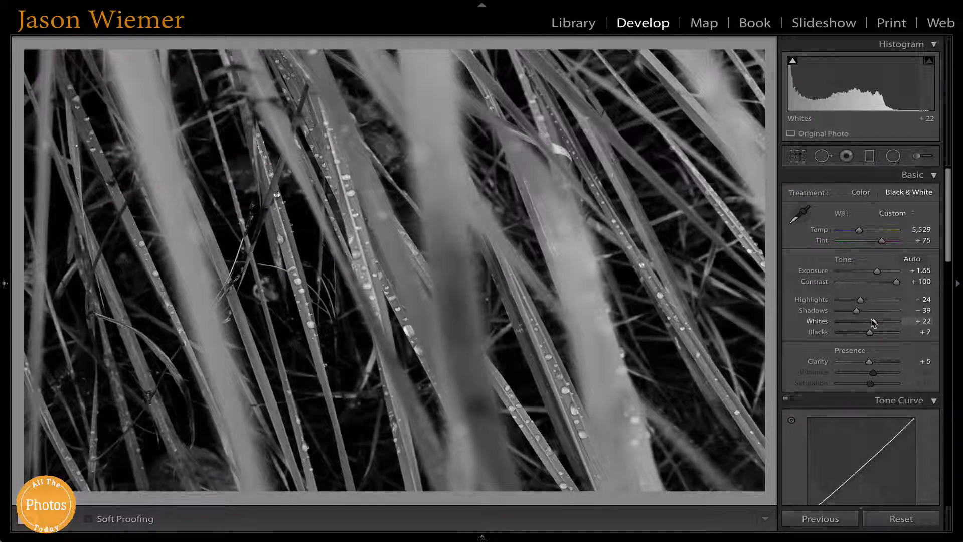
{"action": "scroll", "coordinate": [873, 322], "scroll_direction": "down", "scroll_amount": 2}
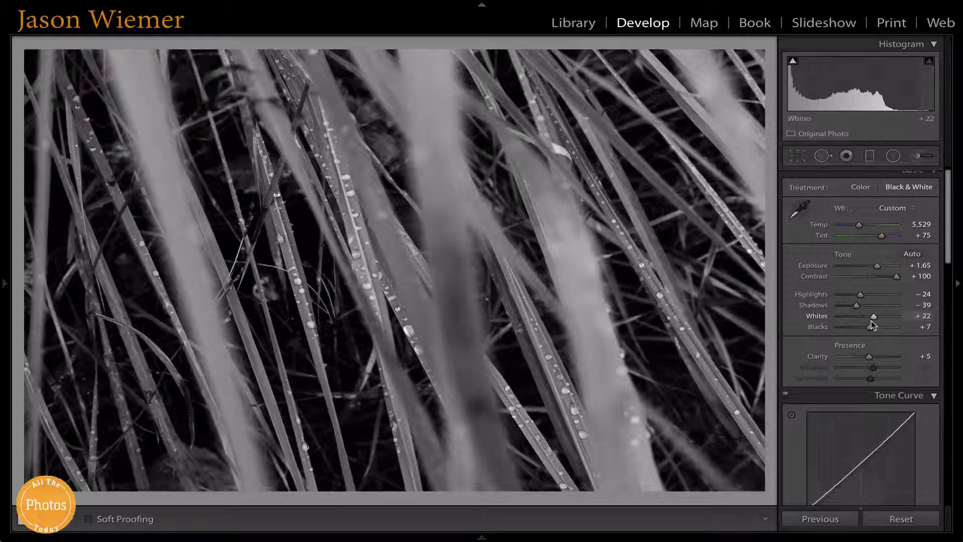
{"action": "left_click_drag", "start_coordinate": [870, 340], "coordinate": [871, 339]}
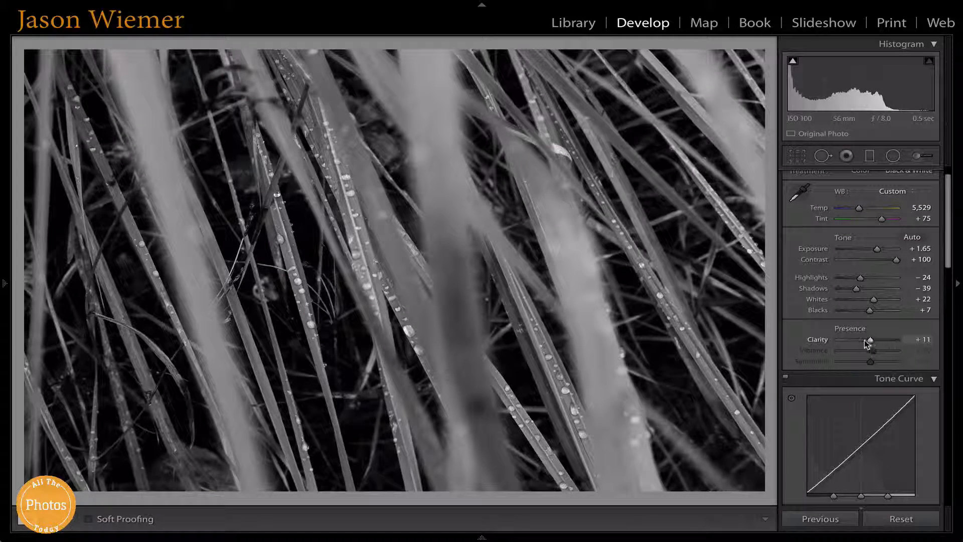
{"action": "double_click", "coordinate": [872, 340]}
{"action": "left_click_drag", "start_coordinate": [868, 342], "coordinate": [870, 342]}
{"action": "left_click_drag", "start_coordinate": [870, 341], "coordinate": [868, 341]}
- Try the Medium Contrast and Strong Contrast point curves on the black-and-white copy, and return the curve to Linear
{"action": "scroll", "coordinate": [826, 316], "scroll_direction": "down", "scroll_amount": 5}
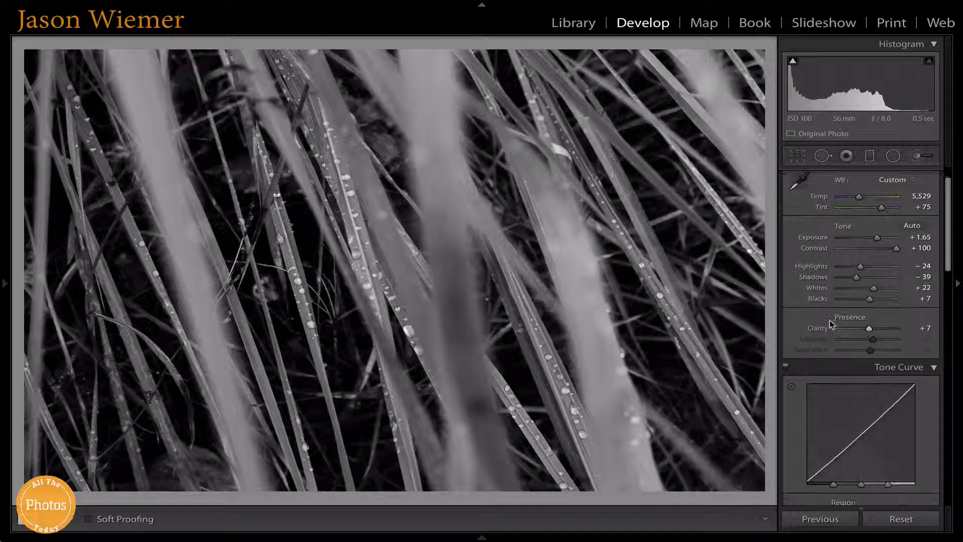
{"action": "scroll", "coordinate": [831, 317], "scroll_direction": "down", "scroll_amount": 2}
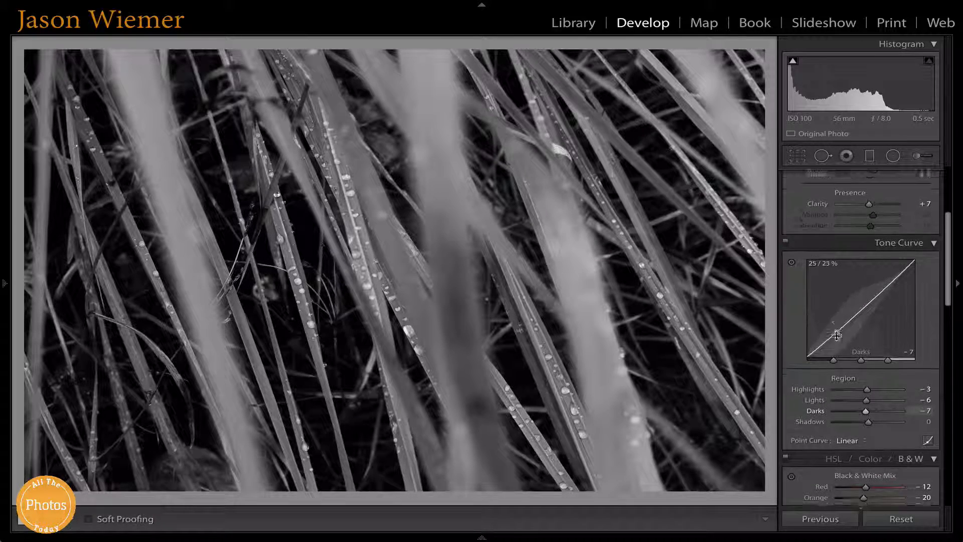
{"action": "left_click", "coordinate": [848, 423]}
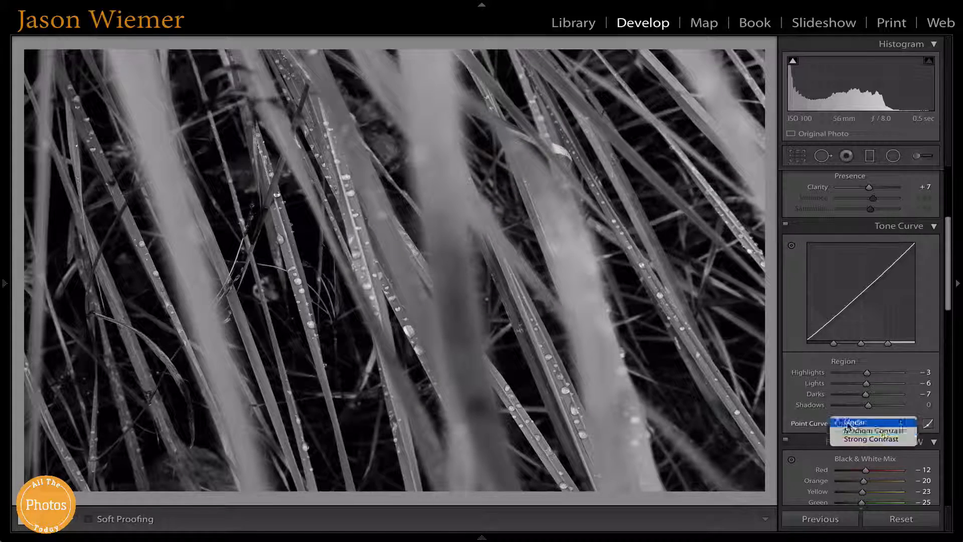
{"action": "left_click", "coordinate": [881, 431]}
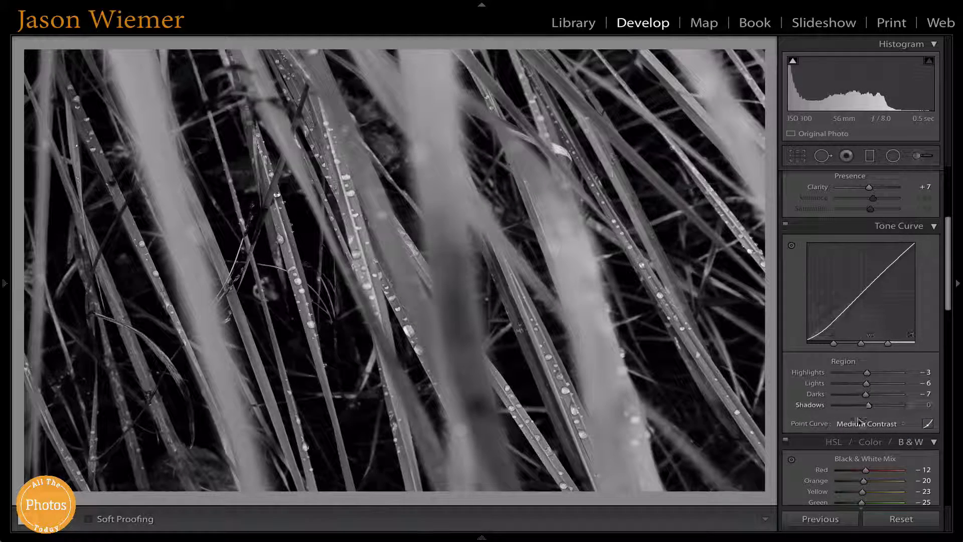
{"action": "left_click", "coordinate": [864, 424]}
{"action": "left_click", "coordinate": [875, 437]}
{"action": "left_click", "coordinate": [873, 425]}
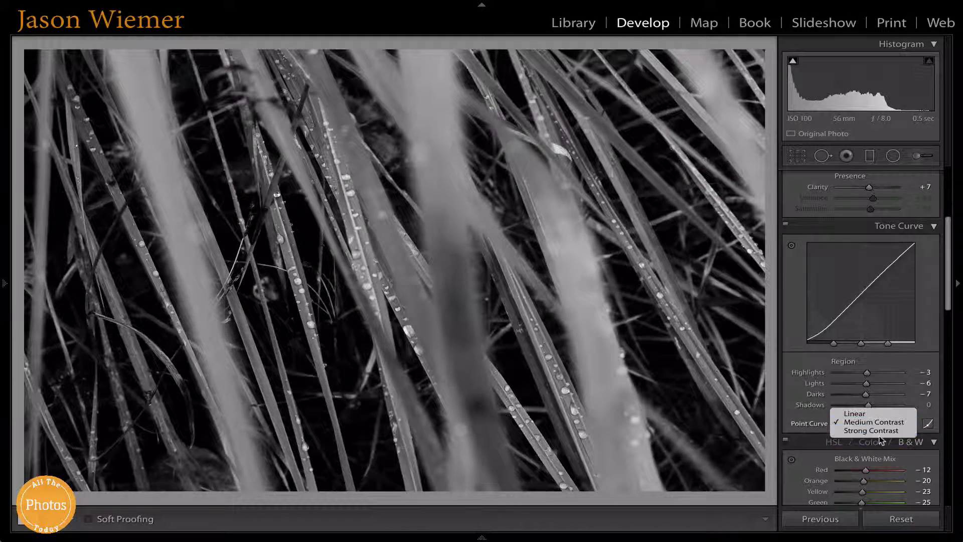
{"action": "left_click", "coordinate": [882, 434]}
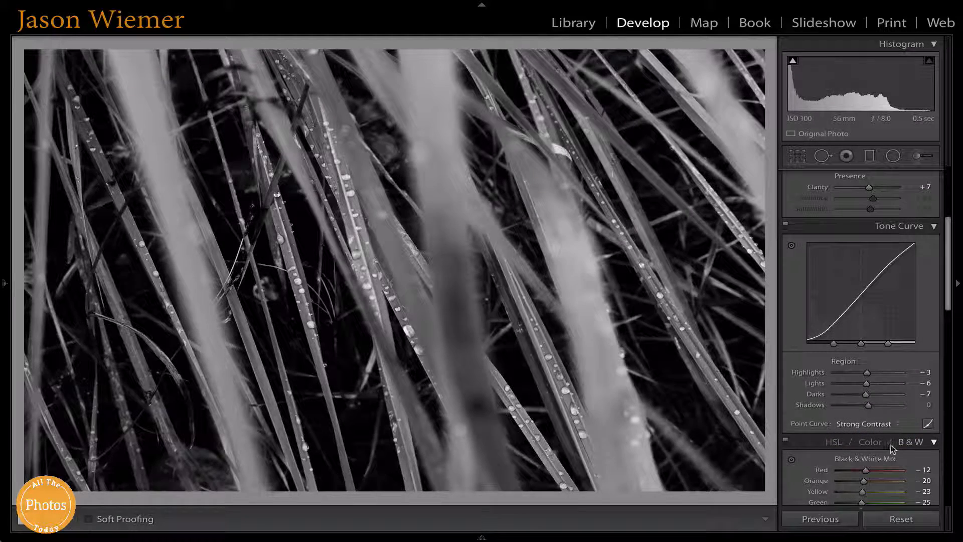
{"action": "left_click", "coordinate": [871, 424]}
{"action": "left_click", "coordinate": [865, 402]}
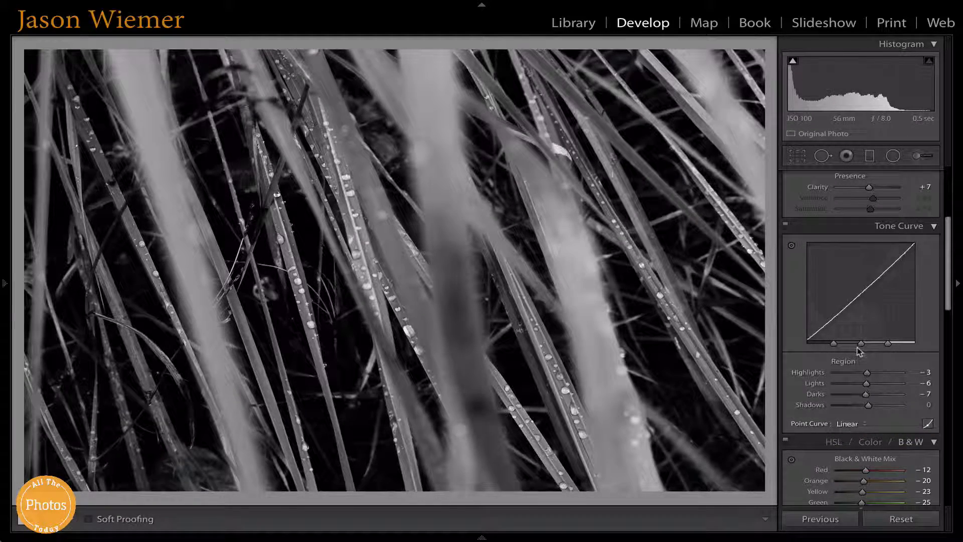
- Set the tone curve to Highlights 0, Lights -8, Darks -18 and Shadows +17, and lower Green to -27 in the Black & White Mix
{"action": "left_click_drag", "start_coordinate": [868, 372], "coordinate": [874, 407]}
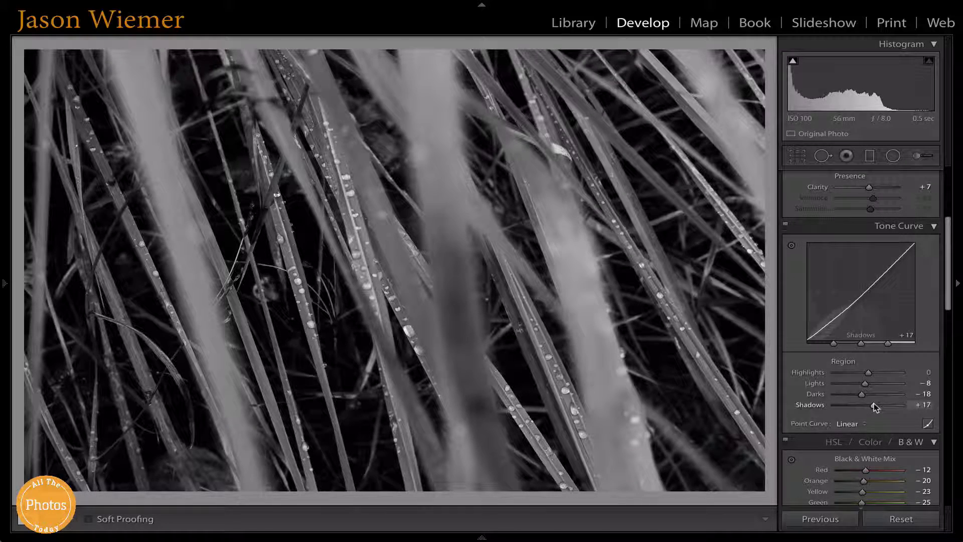
{"action": "scroll", "coordinate": [873, 402], "scroll_direction": "down", "scroll_amount": 5}
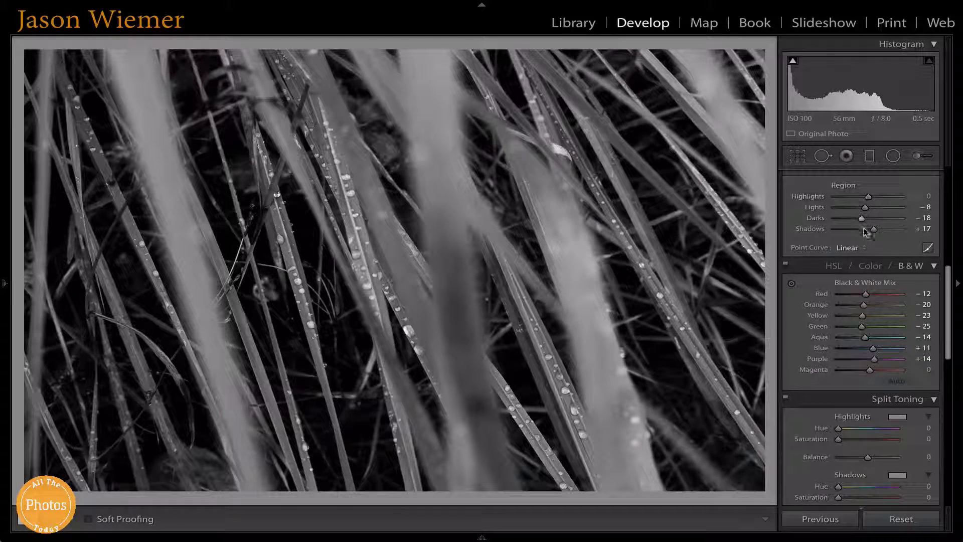
{"action": "scroll", "coordinate": [868, 236], "scroll_direction": "down", "scroll_amount": 1}
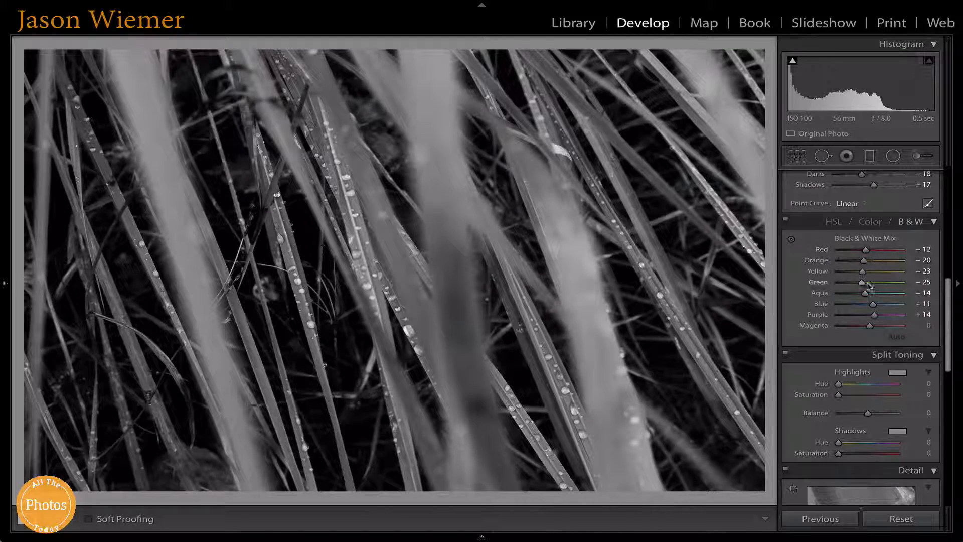
{"action": "left_click_drag", "start_coordinate": [862, 283], "coordinate": [861, 293]}
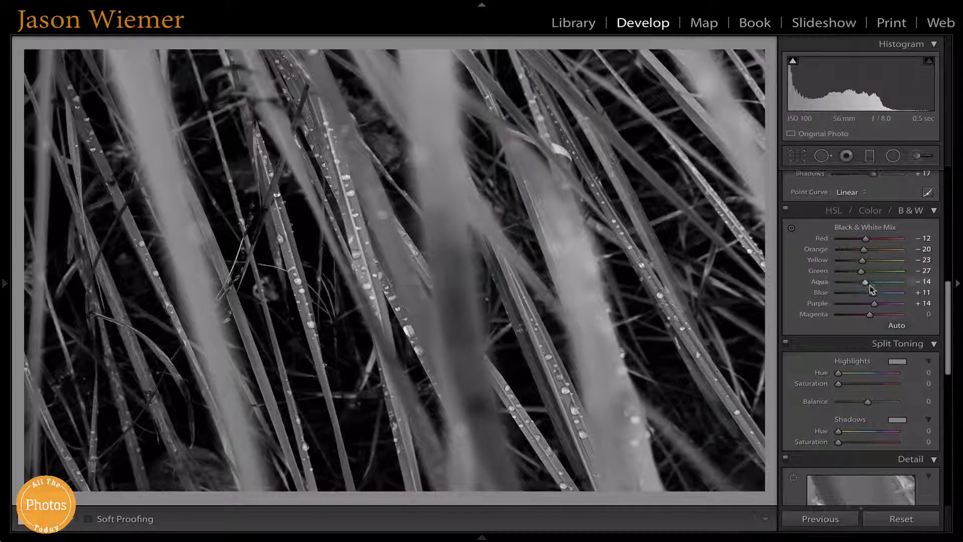
- Review the copy's remaining Black & White Mix, Split Toning, Detail and Lens Corrections settings
{"action": "scroll", "coordinate": [868, 290], "scroll_direction": "down", "scroll_amount": 3}
{"action": "scroll", "coordinate": [872, 282], "scroll_direction": "down", "scroll_amount": 2}
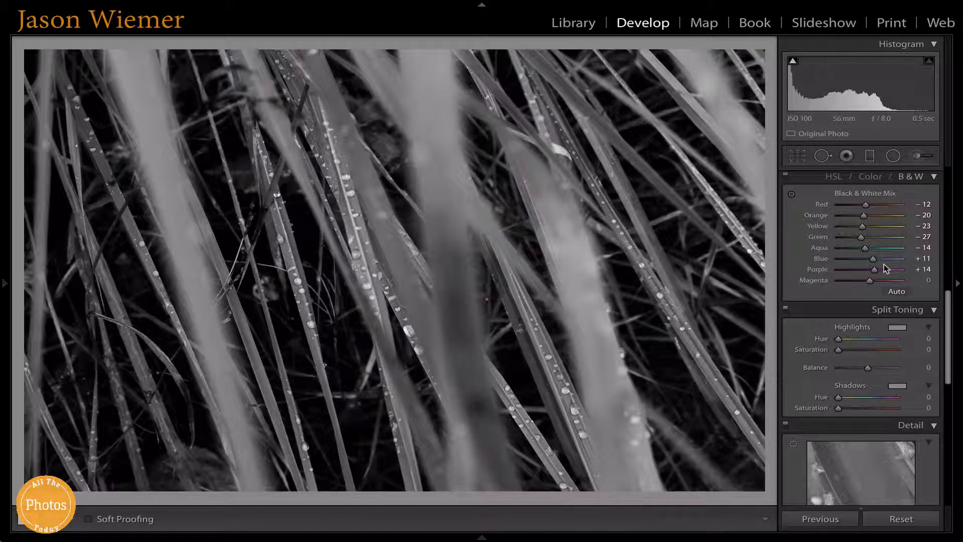
{"action": "scroll", "coordinate": [884, 264], "scroll_direction": "down", "scroll_amount": 2}
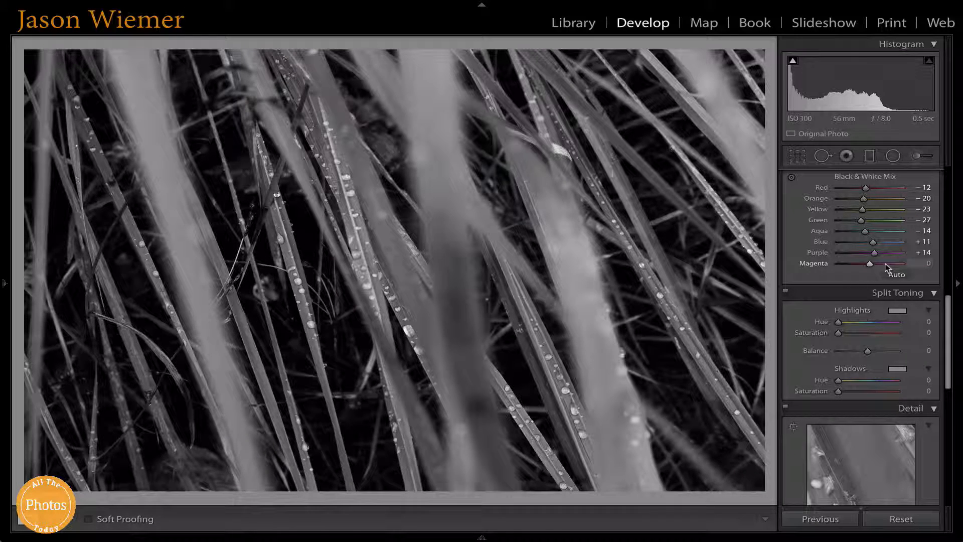
{"action": "scroll", "coordinate": [887, 268], "scroll_direction": "down", "scroll_amount": 4}
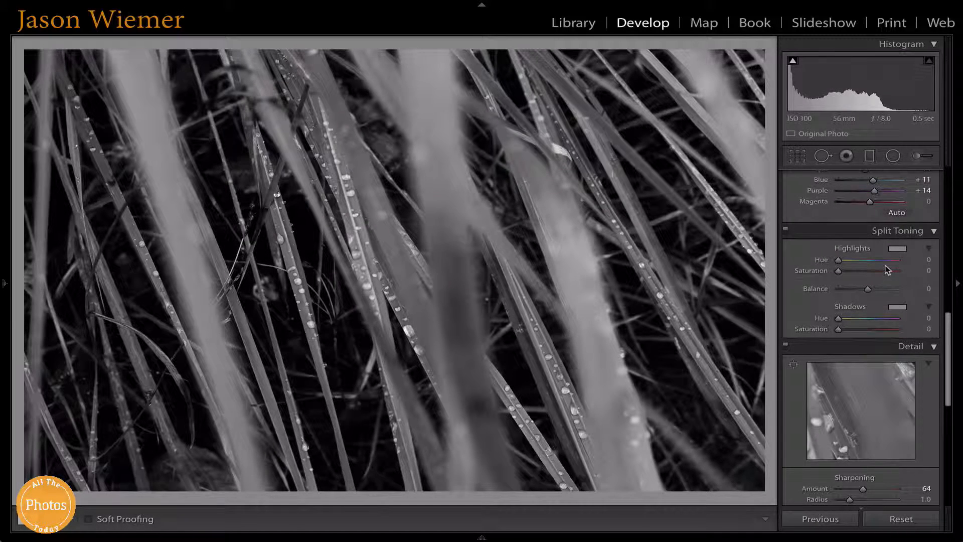
{"action": "scroll", "coordinate": [886, 270], "scroll_direction": "down", "scroll_amount": 3}
{"action": "scroll", "coordinate": [898, 393], "scroll_direction": "down", "scroll_amount": 15}
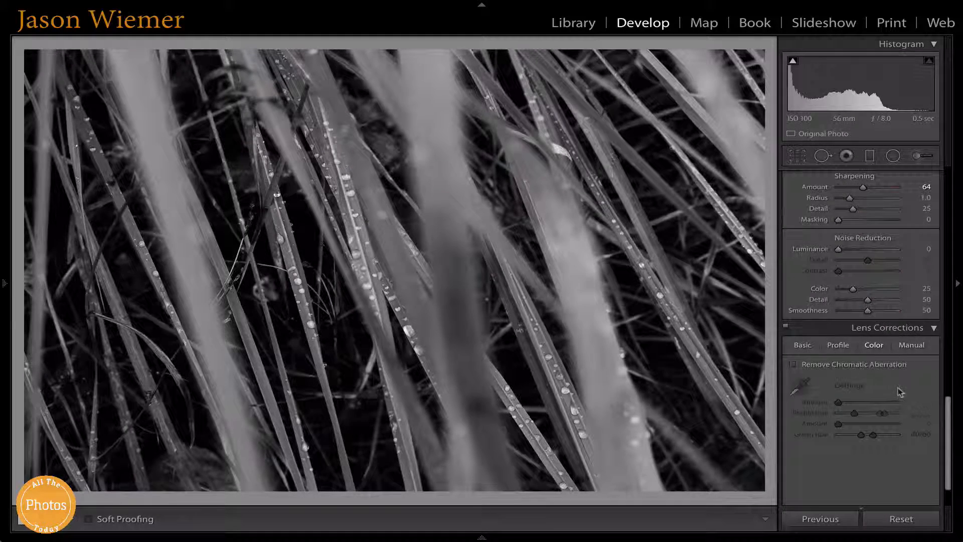
- Reduce the black-and-white copy's Contrast to +67 in the basic tone adjustments
{"action": "scroll", "coordinate": [898, 391], "scroll_direction": "up", "scroll_amount": 12}
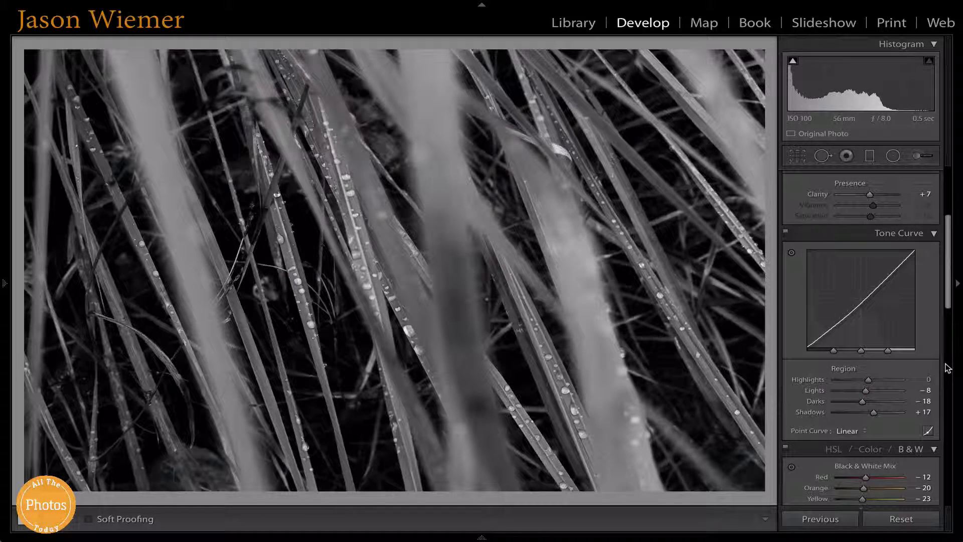
{"action": "scroll", "coordinate": [891, 394], "scroll_direction": "up", "scroll_amount": 5}
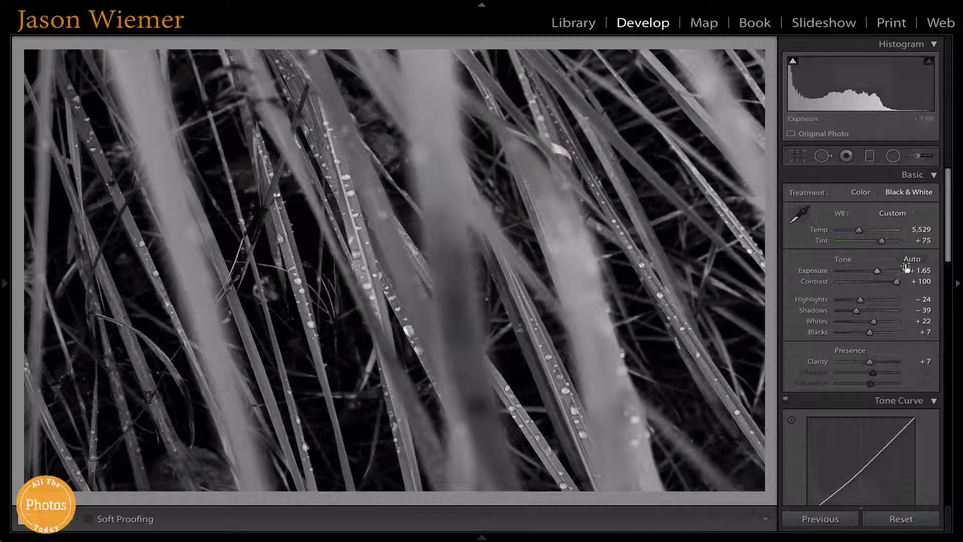
{"action": "left_click_drag", "start_coordinate": [898, 282], "coordinate": [888, 281]}
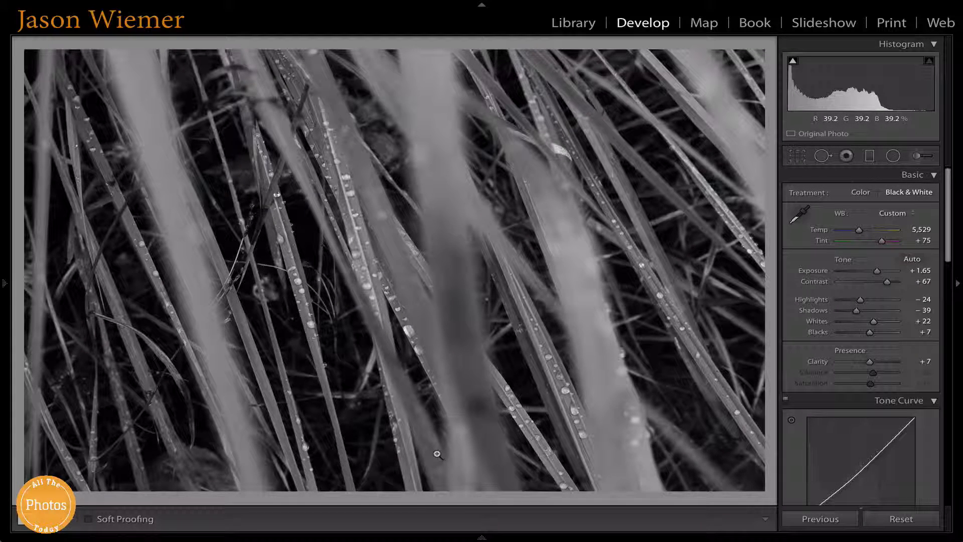
- Return to the colour version of the photo and warm its white balance Temp to 5,628
{"action": "key", "text": "Left"}
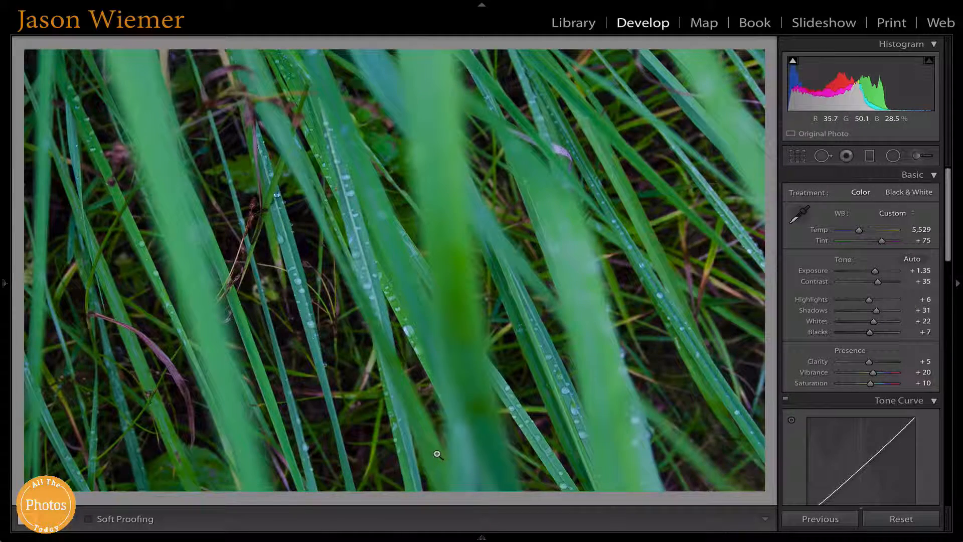
{"action": "left_click", "coordinate": [862, 233]}
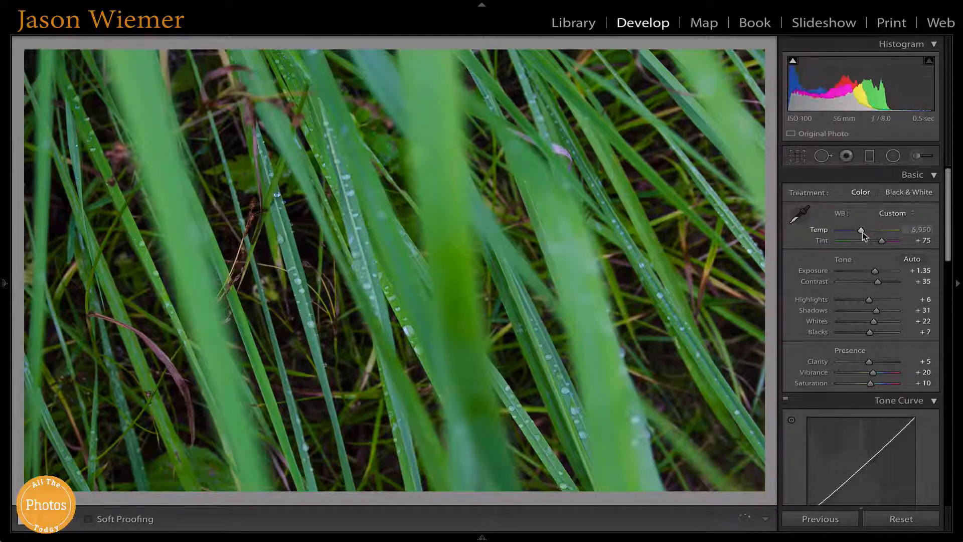
{"action": "left_click_drag", "start_coordinate": [863, 233], "coordinate": [861, 232]}
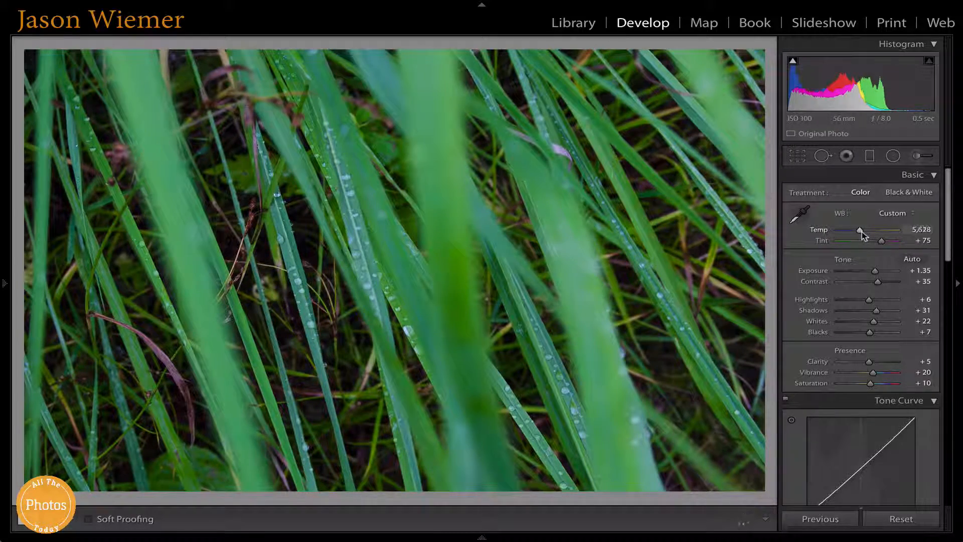
- Lower the Green saturation of the colour photo to -4 in the HSL adjustments
{"action": "scroll", "coordinate": [876, 261], "scroll_direction": "down", "scroll_amount": 1}
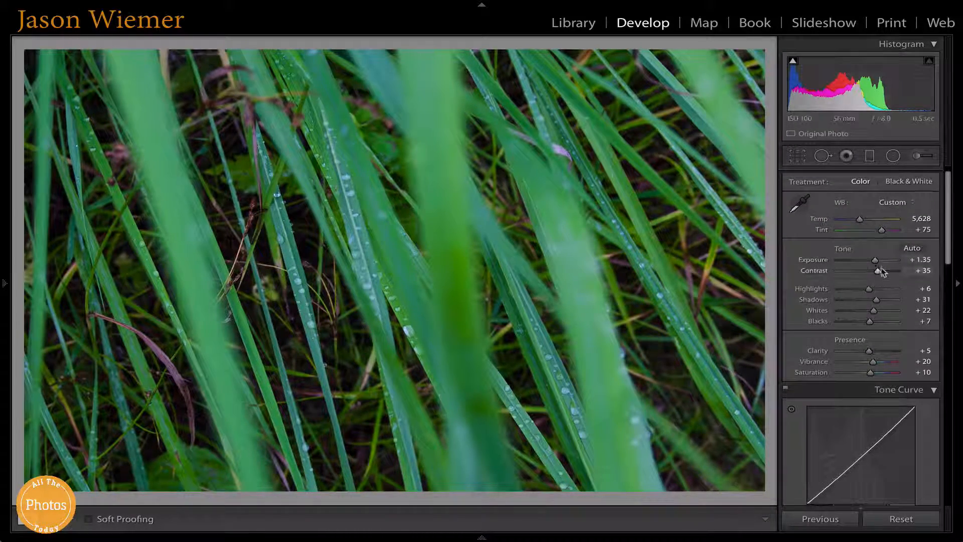
{"action": "scroll", "coordinate": [878, 321], "scroll_direction": "down", "scroll_amount": 5}
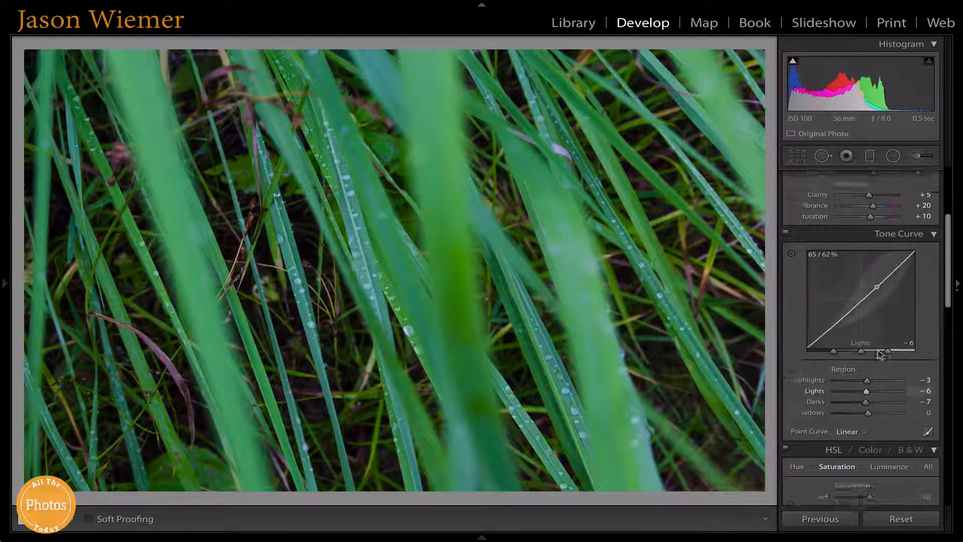
{"action": "scroll", "coordinate": [878, 350], "scroll_direction": "down", "scroll_amount": 3}
{"action": "left_click_drag", "start_coordinate": [875, 375], "coordinate": [869, 376]}
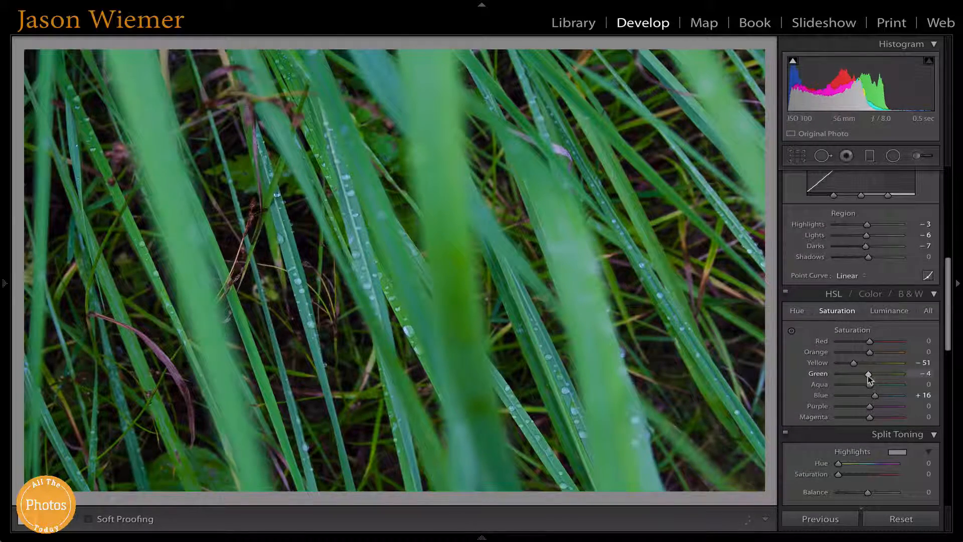
{"action": "scroll", "coordinate": [861, 361], "scroll_direction": "down", "scroll_amount": 2}
{"action": "scroll", "coordinate": [858, 355], "scroll_direction": "up", "scroll_amount": 12}
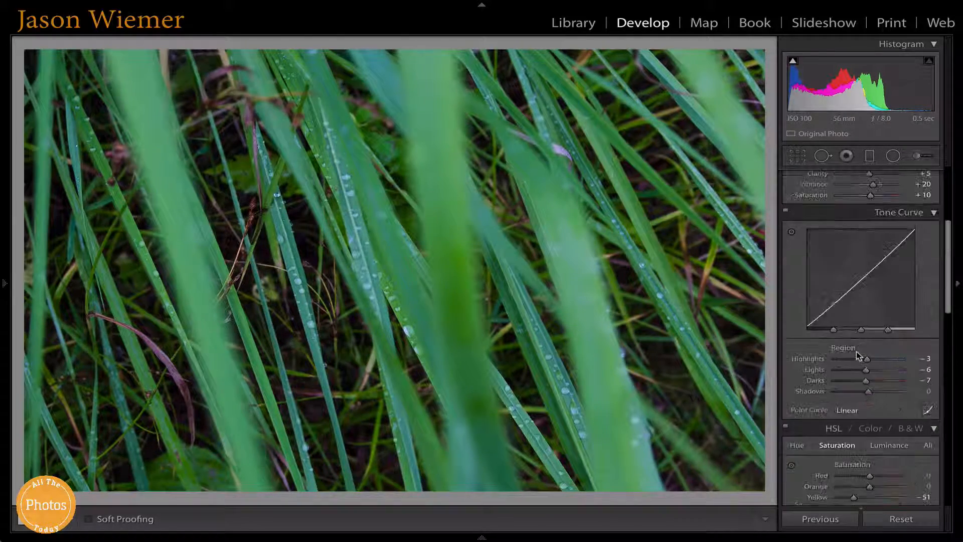
- Raise the colour photo's white balance Tint to +96 and compare the result with the black-and-white copy
{"action": "scroll", "coordinate": [859, 355], "scroll_direction": "up", "scroll_amount": 5}
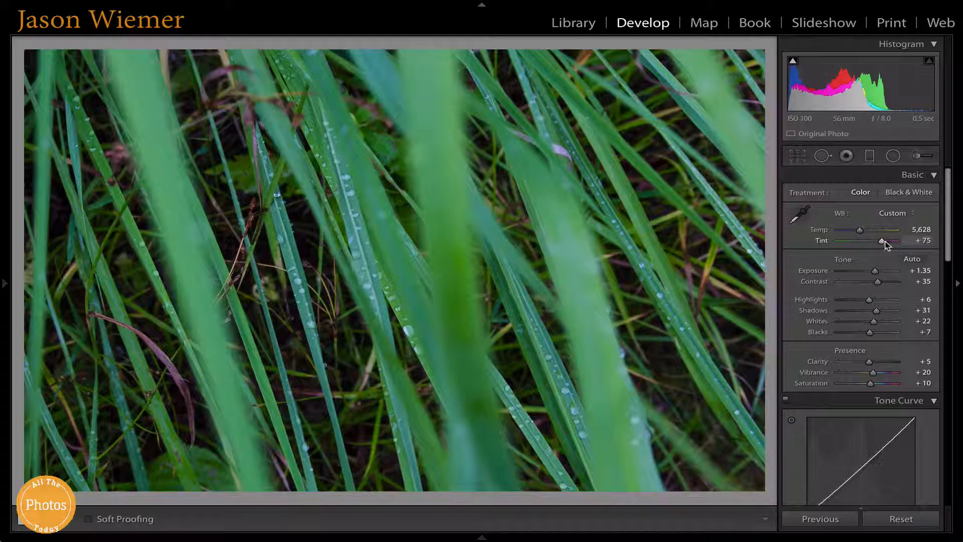
{"action": "left_click_drag", "start_coordinate": [882, 241], "coordinate": [886, 241]}
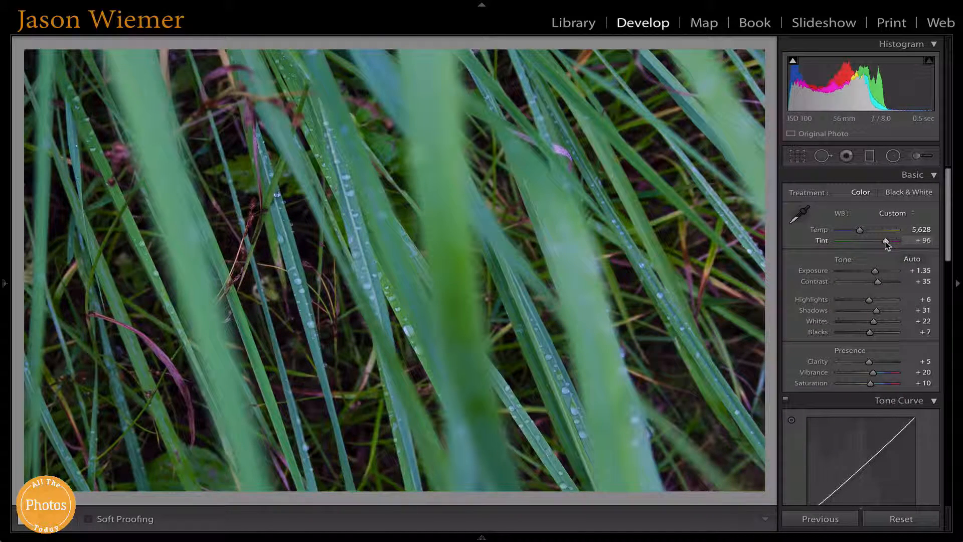
{"action": "scroll", "coordinate": [882, 282], "scroll_direction": "down", "scroll_amount": 3}
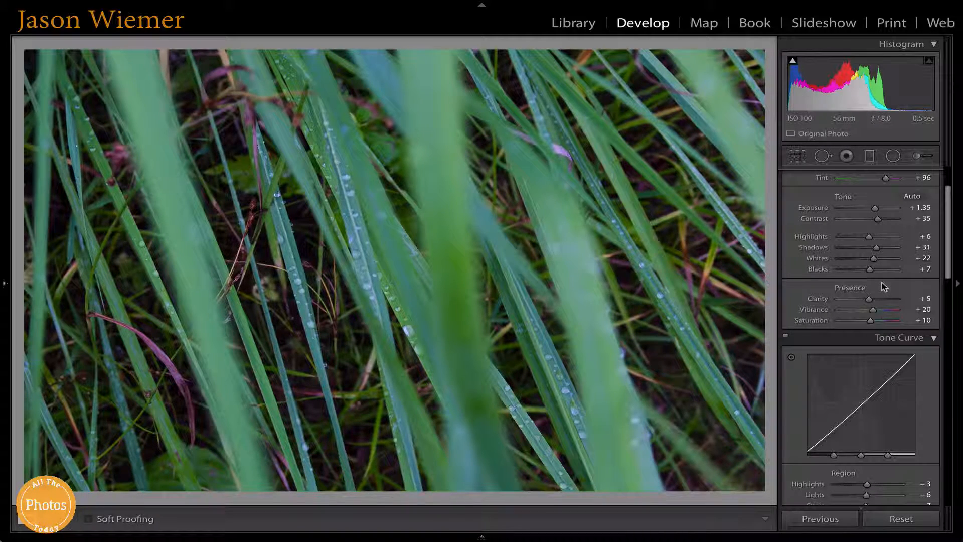
{"action": "key", "text": "Right"}
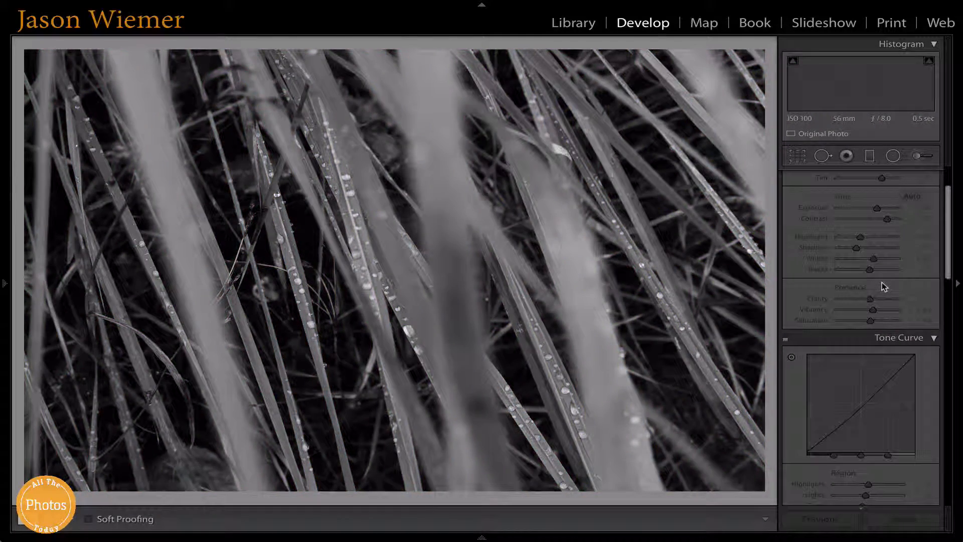
{"action": "key", "text": "Left"}
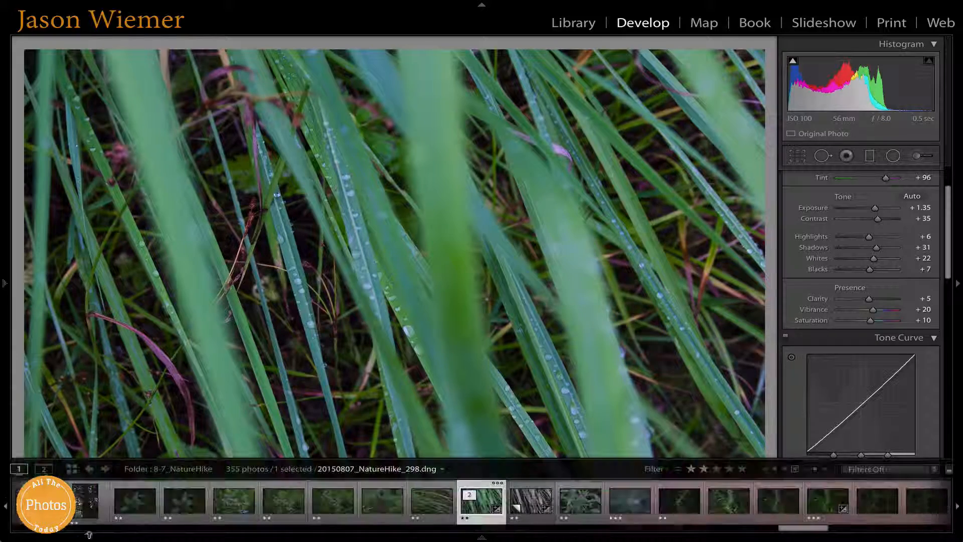
- Switch to the Library module and move the black-and-white copy ahead of the colour photo in their stack
{"action": "left_click", "coordinate": [569, 21]}
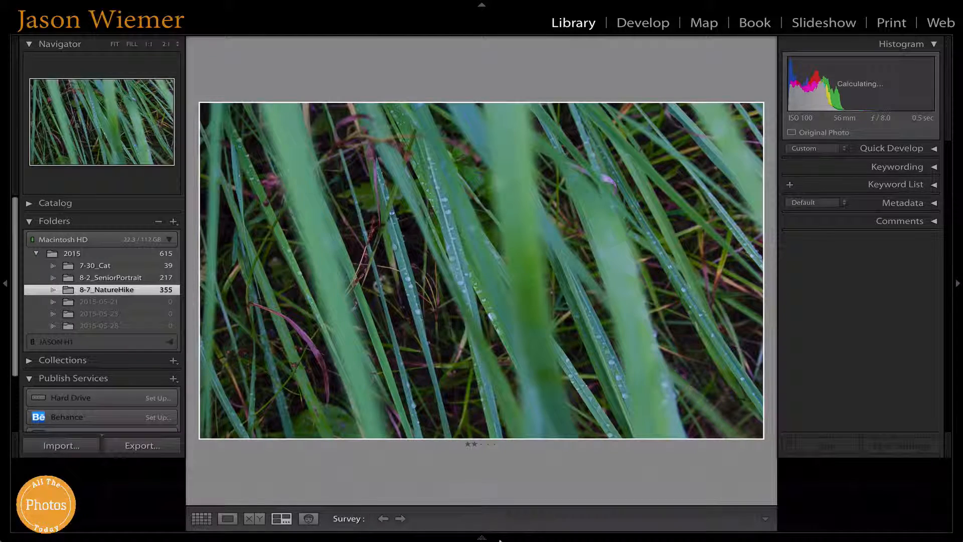
{"action": "mouse_move", "coordinate": [496, 538]}
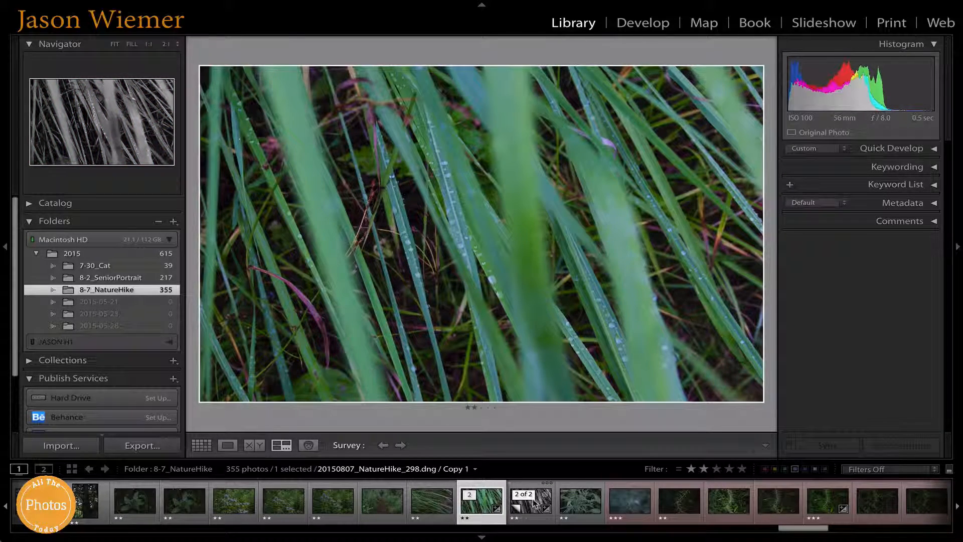
{"action": "left_click_drag", "start_coordinate": [542, 499], "coordinate": [484, 502]}
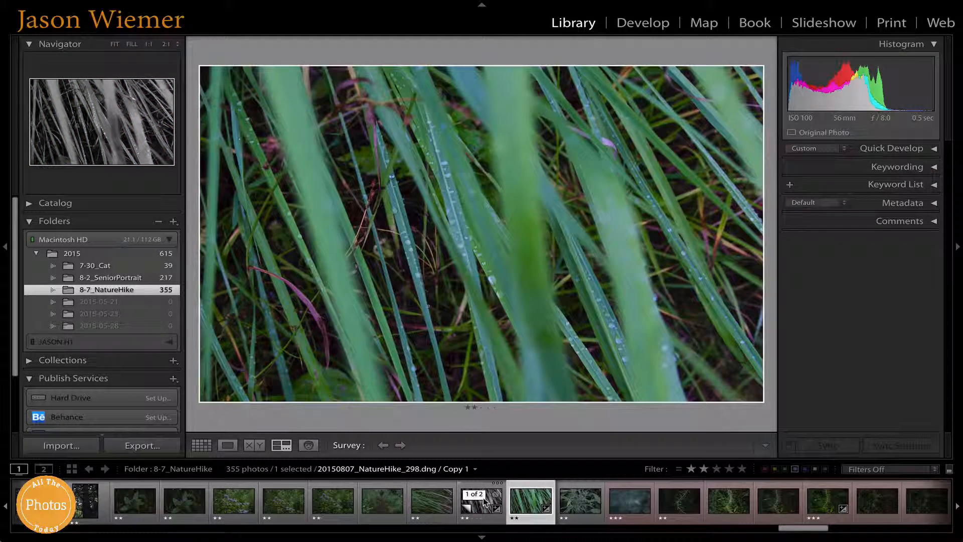
- Collapse the two-photo grass stack, clear the selection and select the black-and-white copy that fronts it
{"action": "left_click", "coordinate": [483, 497]}
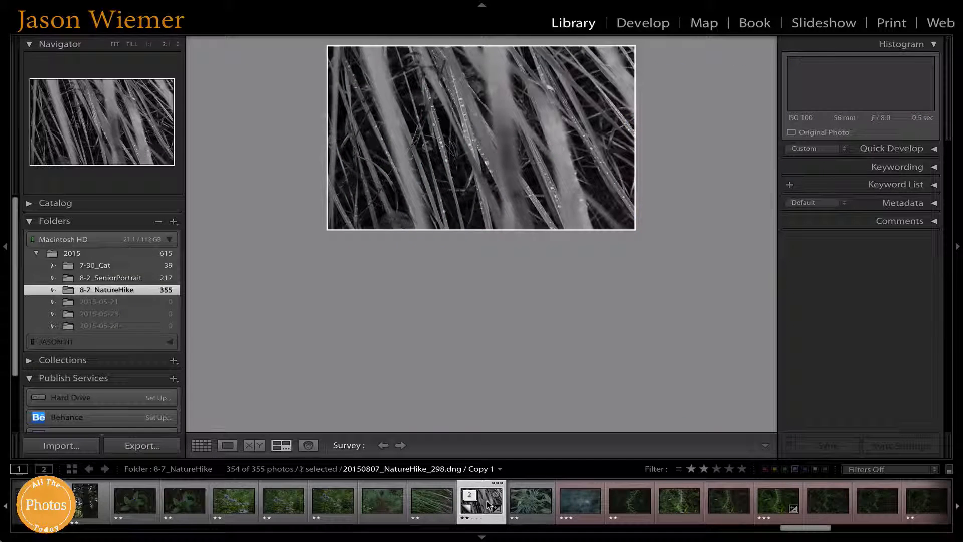
{"action": "key", "text": "super+d"}
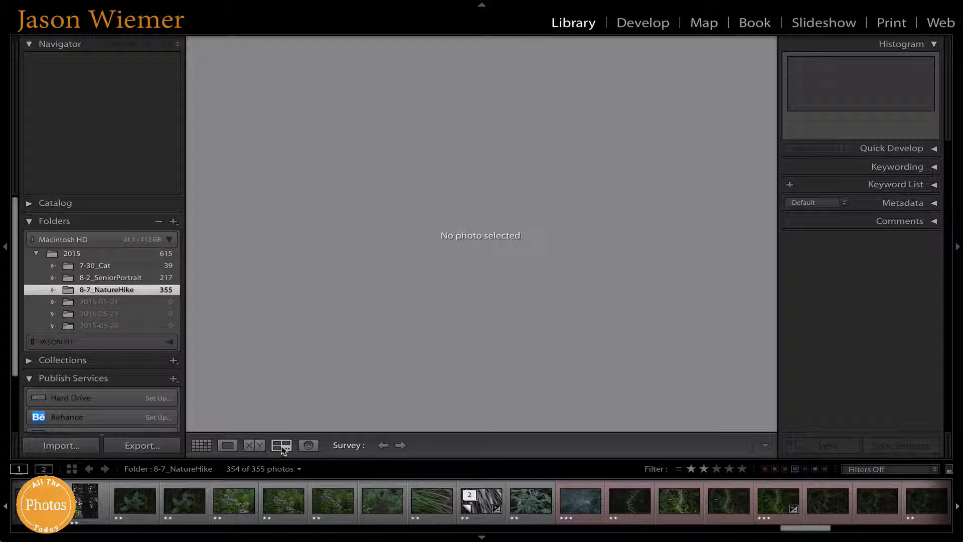
{"action": "left_click", "coordinate": [485, 510]}
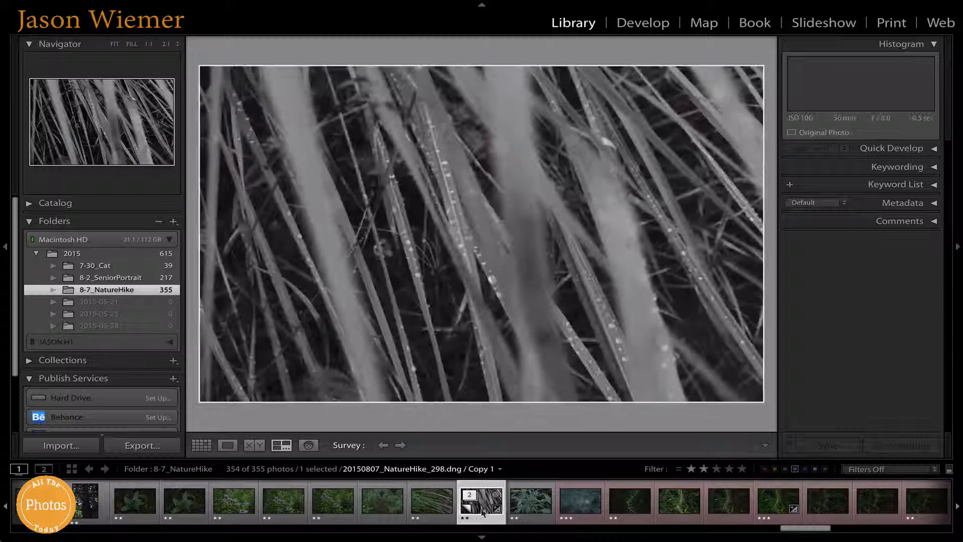
- Expand the stack and select both the black-and-white and colour versions to compare them in Survey view
{"action": "left_click", "coordinate": [471, 496]}
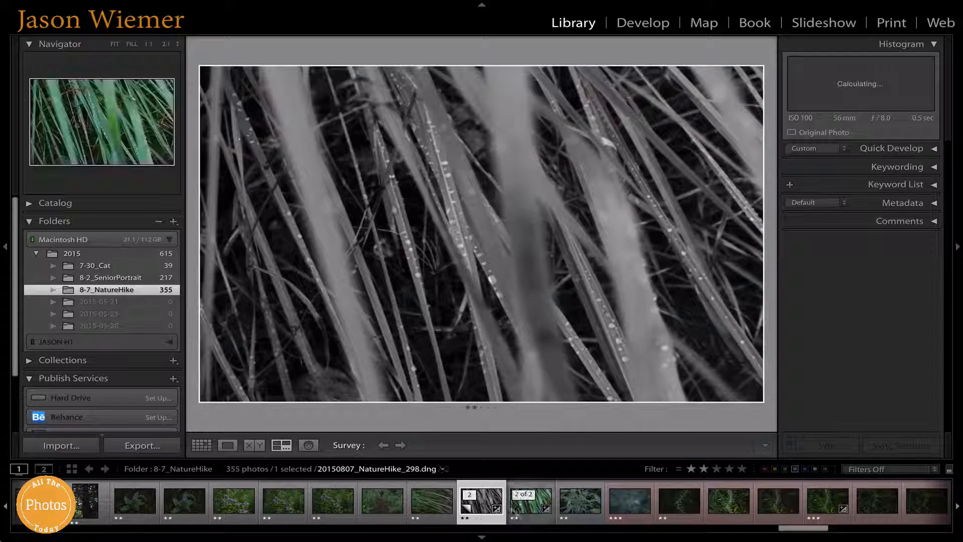
{"action": "left_click", "coordinate": [522, 508], "text": "super"}
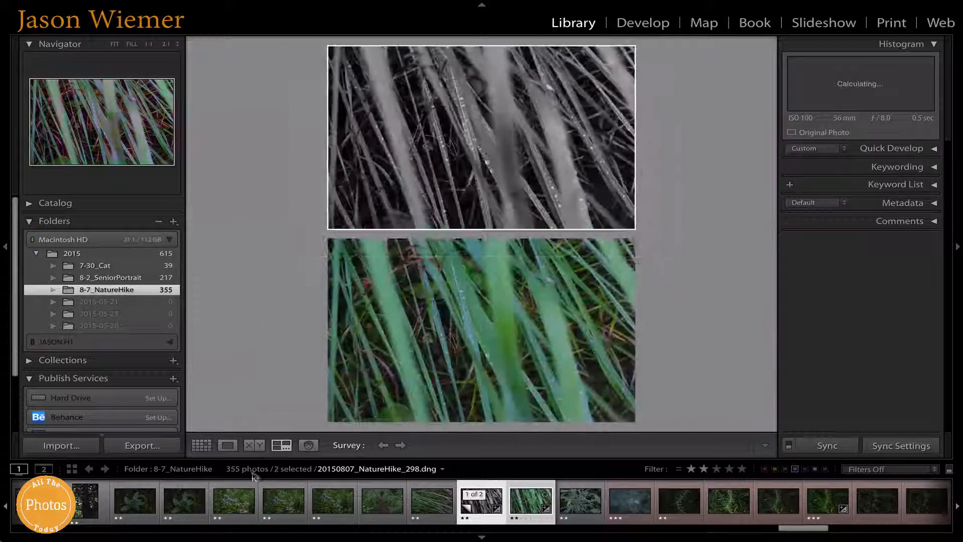